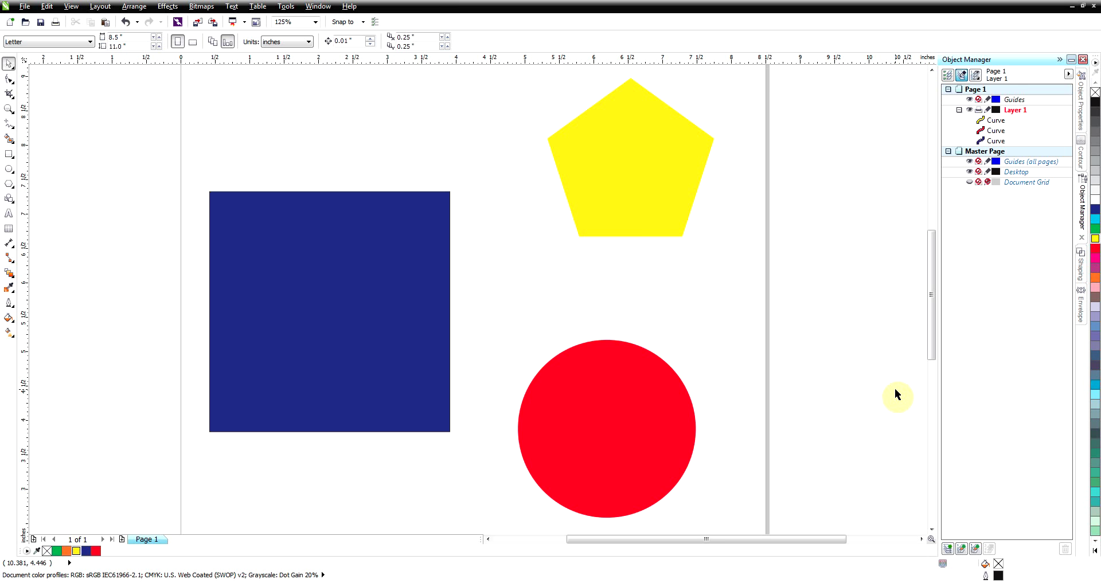
- Click the pentagon, square and circle one at a time to confirm they are separate
{"action": "left_click", "coordinate": [688, 215]}
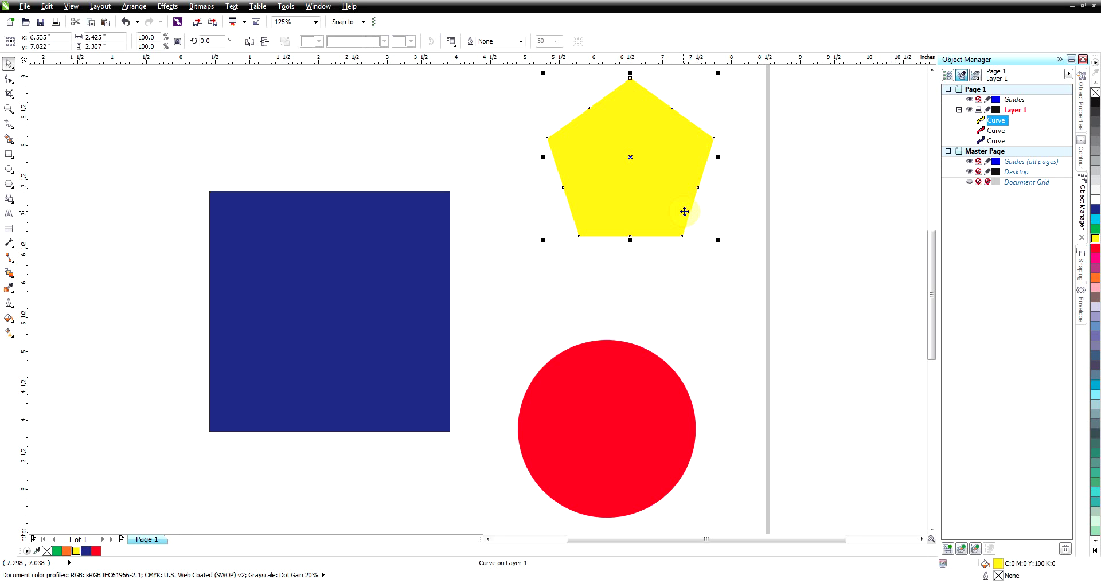
{"action": "left_click", "coordinate": [423, 298]}
{"action": "left_click", "coordinate": [582, 442]}
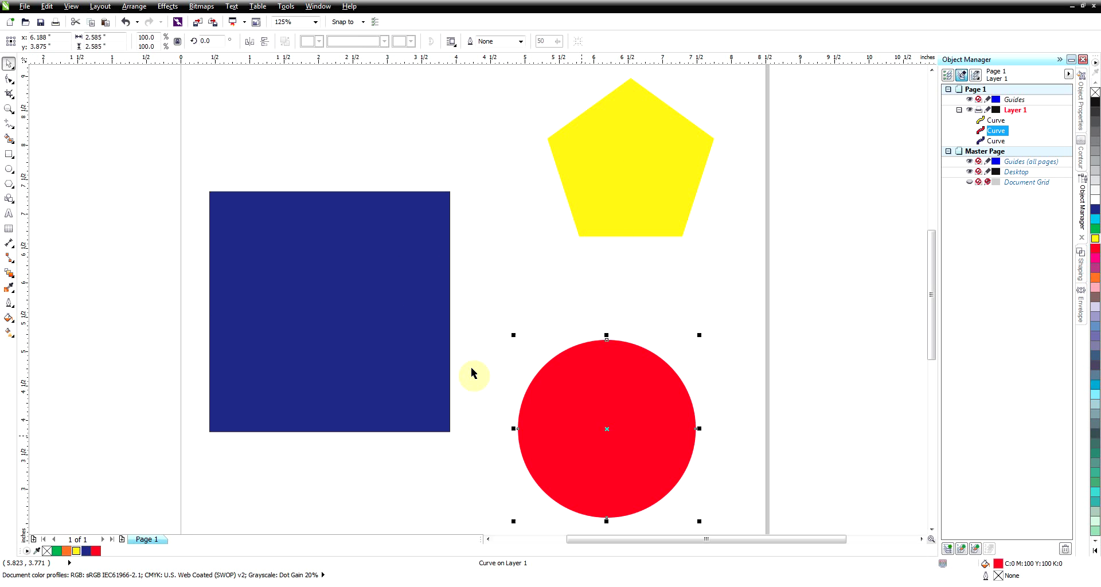
{"action": "left_click", "coordinate": [423, 361]}
{"action": "left_click", "coordinate": [613, 213]}
{"action": "left_click", "coordinate": [610, 409]}
- Zoom out to 62% and marquee-select all three shapes together
{"action": "scroll", "coordinate": [845, 359], "scroll_direction": "down", "scroll_amount": 1}
{"action": "scroll", "coordinate": [845, 357], "scroll_direction": "up", "scroll_amount": 1}
{"action": "scroll", "coordinate": [406, 212], "scroll_direction": "down", "scroll_amount": 1}
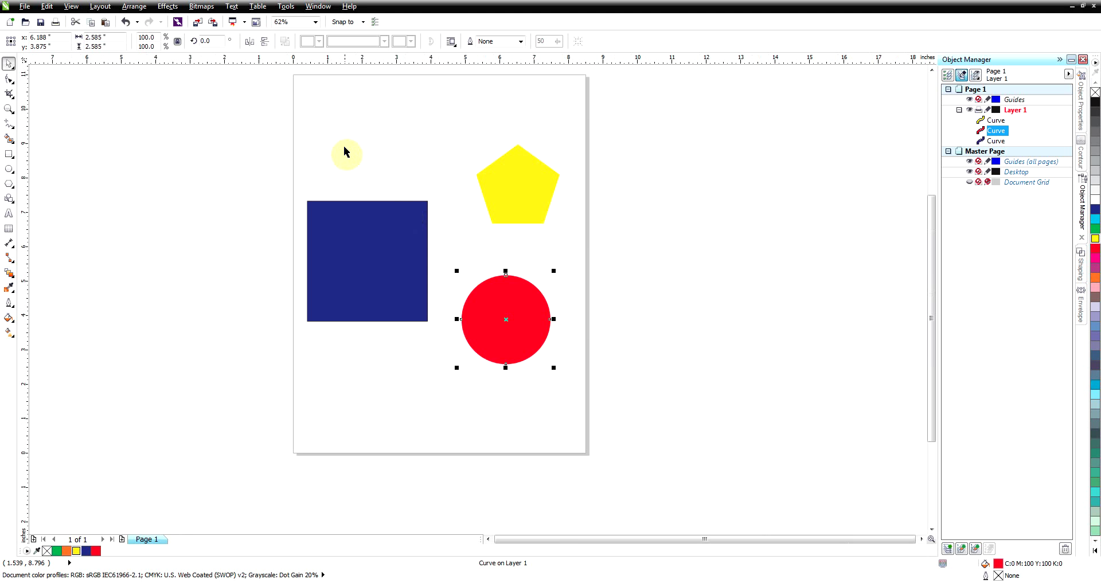
{"action": "left_click_drag", "start_coordinate": [213, 102], "coordinate": [630, 403]}
{"action": "left_click", "coordinate": [503, 341]}
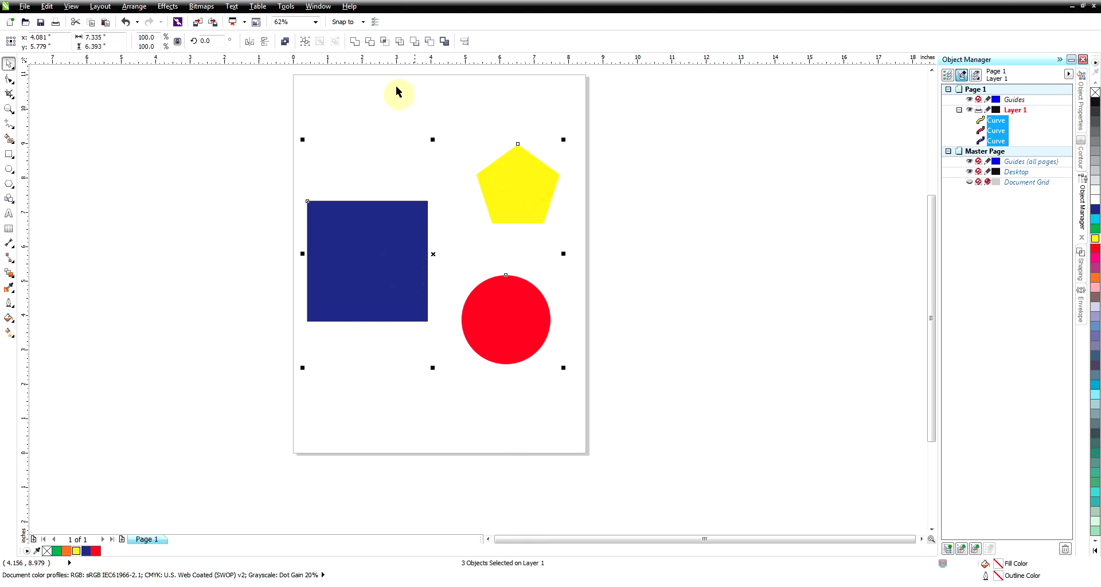
- Group the square, pentagon and circle into a single object
{"action": "right_click", "coordinate": [382, 225]}
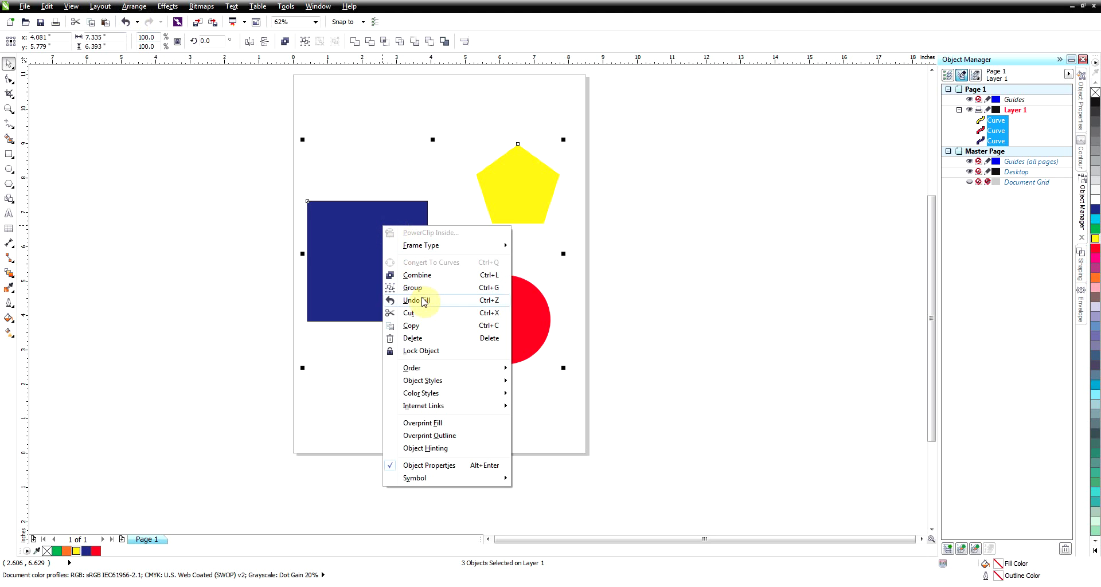
{"action": "left_click", "coordinate": [412, 287]}
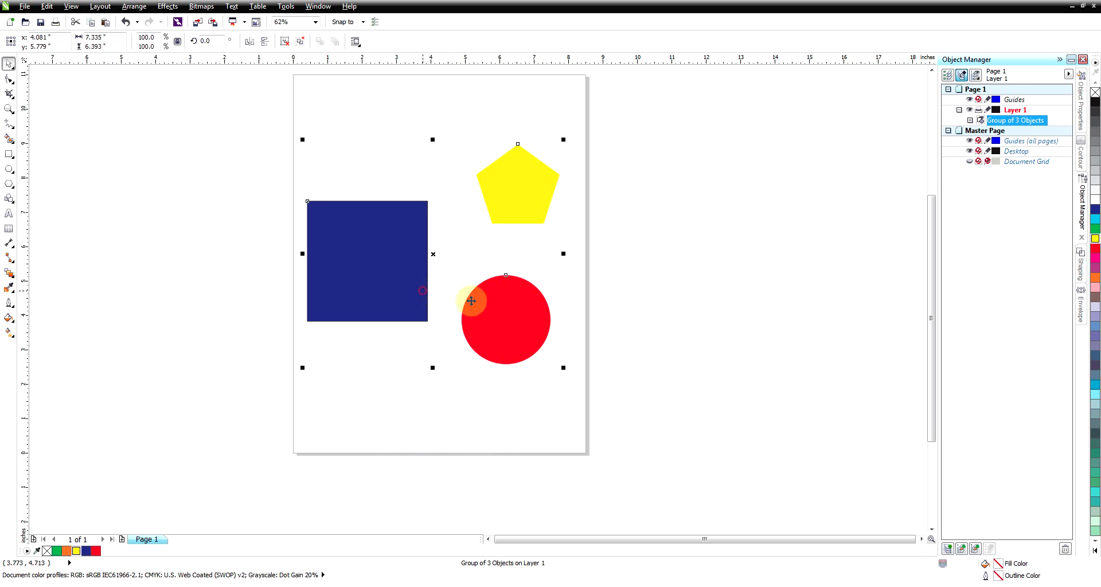
{"action": "left_click", "coordinate": [666, 320]}
{"action": "left_click", "coordinate": [535, 318]}
- Reposition the group, leaving it slightly lower on the page
{"action": "left_click", "coordinate": [538, 198]}
{"action": "left_click", "coordinate": [631, 223]}
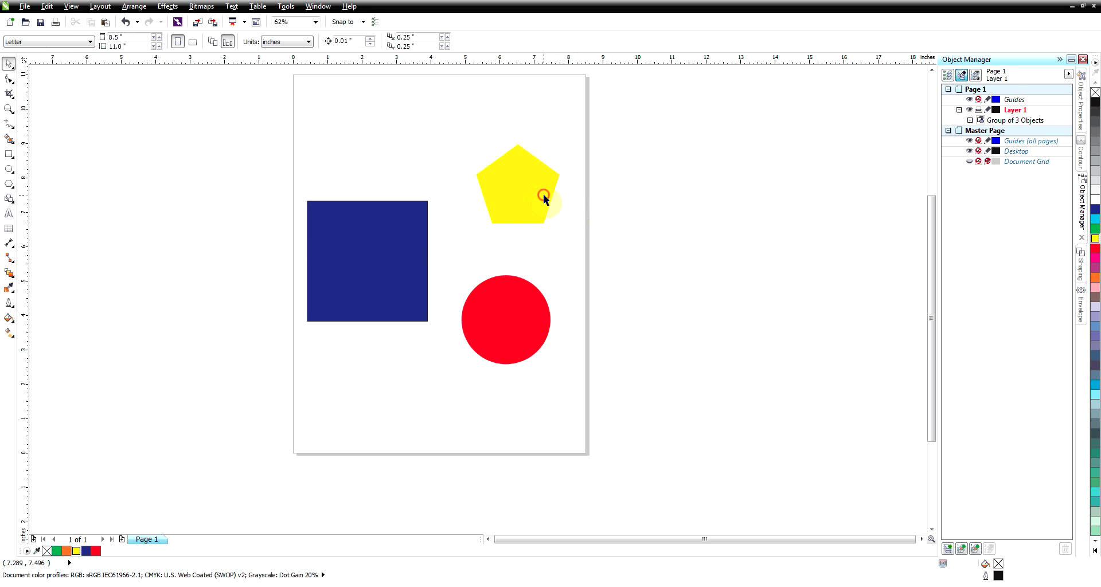
{"action": "left_click_drag", "start_coordinate": [543, 196], "coordinate": [557, 214]}
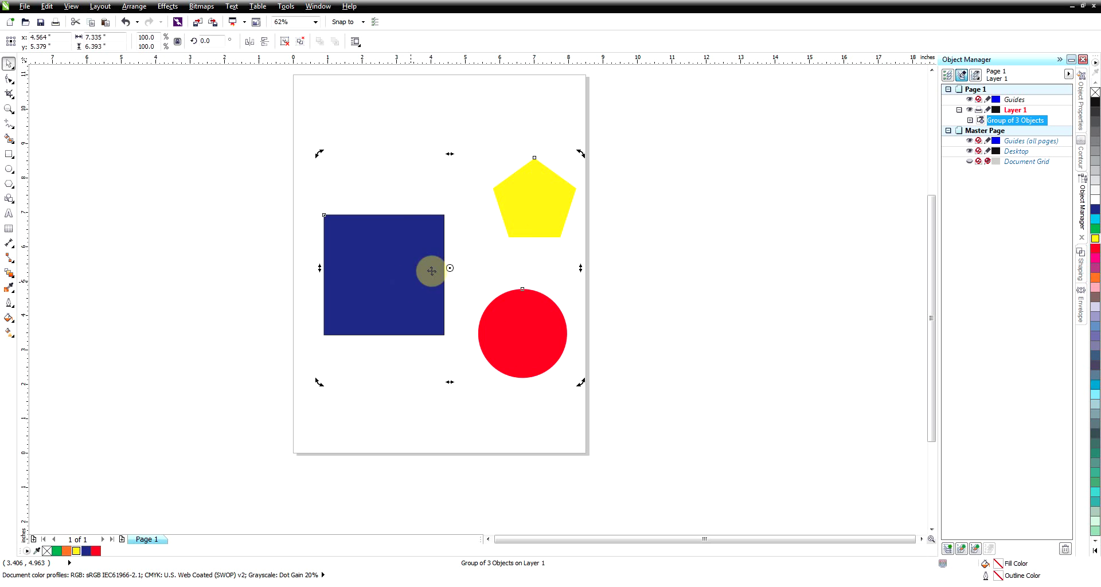
{"action": "left_click", "coordinate": [399, 305]}
{"action": "left_click_drag", "start_coordinate": [400, 306], "coordinate": [369, 282]}
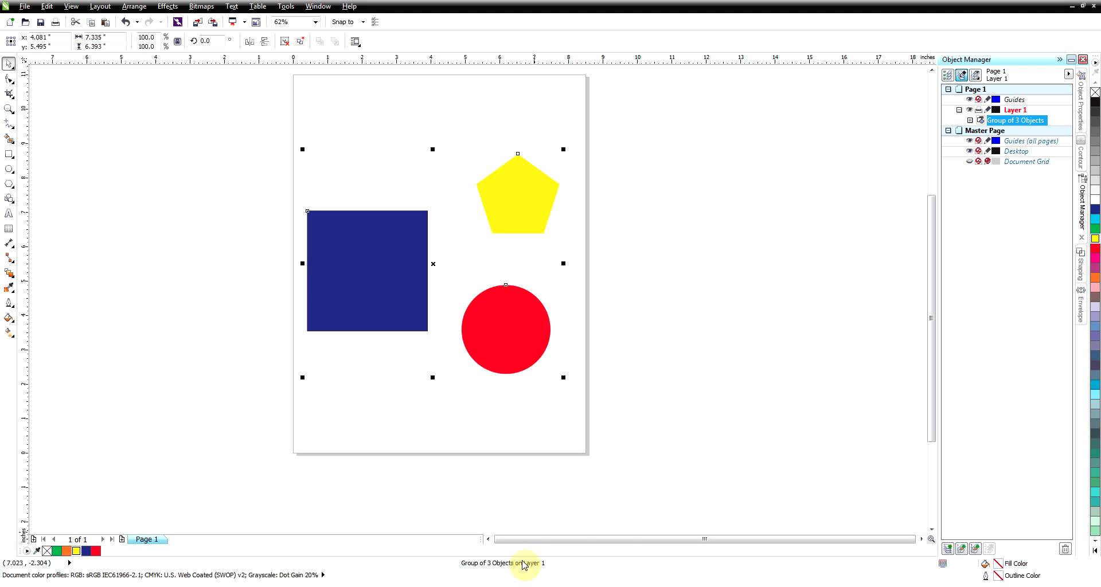
{"action": "left_click", "coordinate": [644, 380]}
{"action": "left_click", "coordinate": [511, 322]}
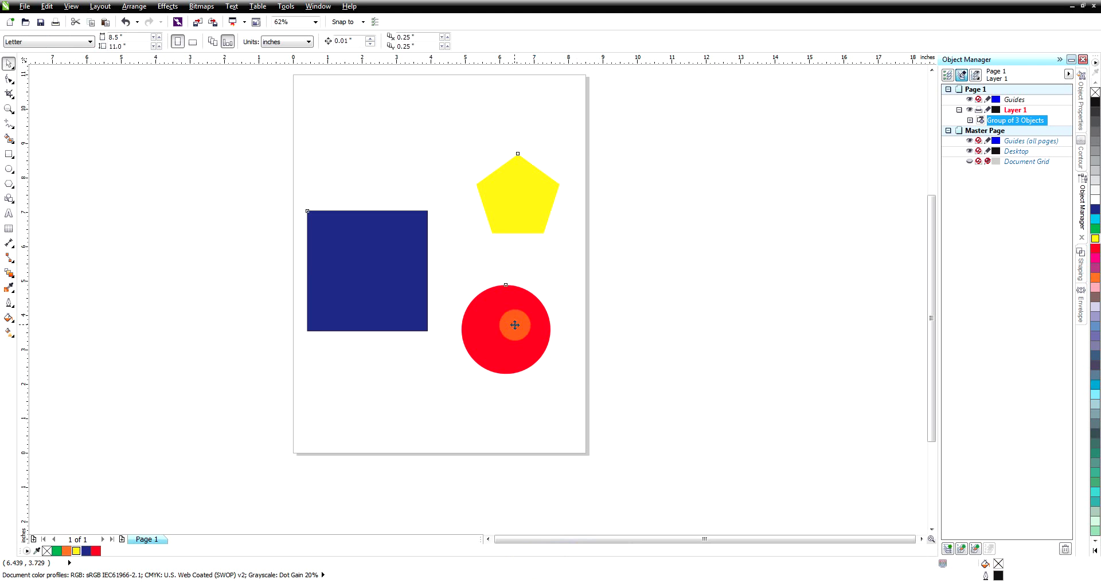
{"action": "left_click_drag", "start_coordinate": [521, 218], "coordinate": [521, 237]}
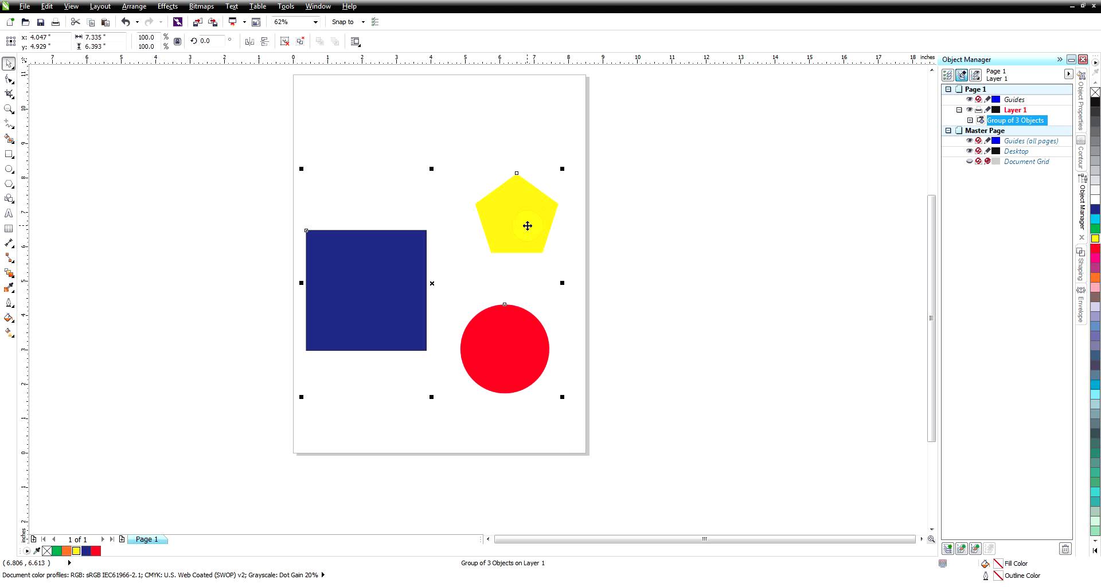
- Ungroup the three shapes into separate curves, then select the pentagon alone
{"action": "right_click", "coordinate": [531, 226]}
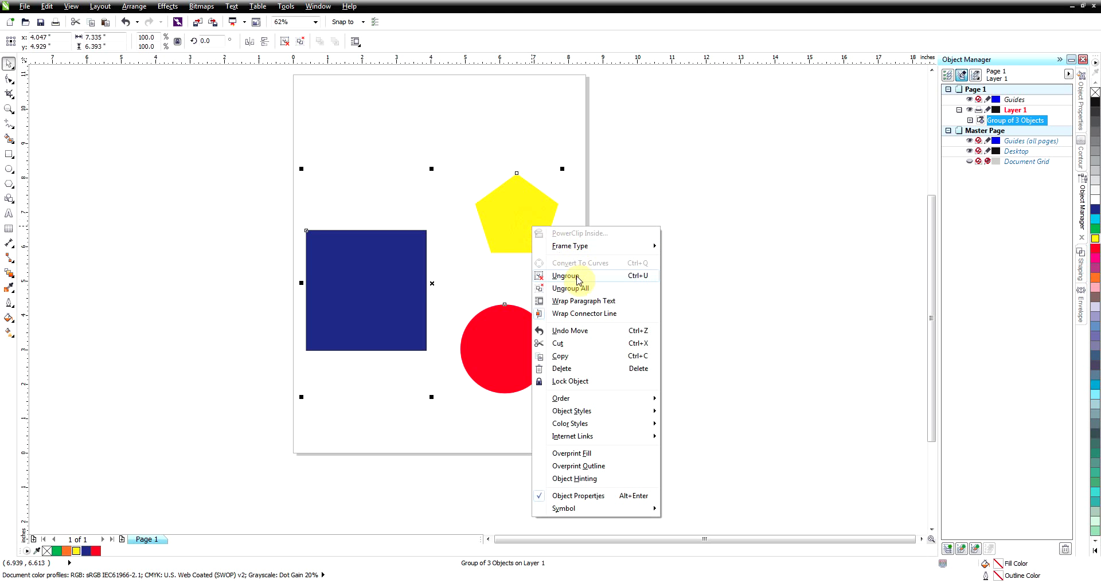
{"action": "left_click", "coordinate": [577, 277]}
{"action": "left_click", "coordinate": [776, 274]}
{"action": "left_click", "coordinate": [515, 229]}
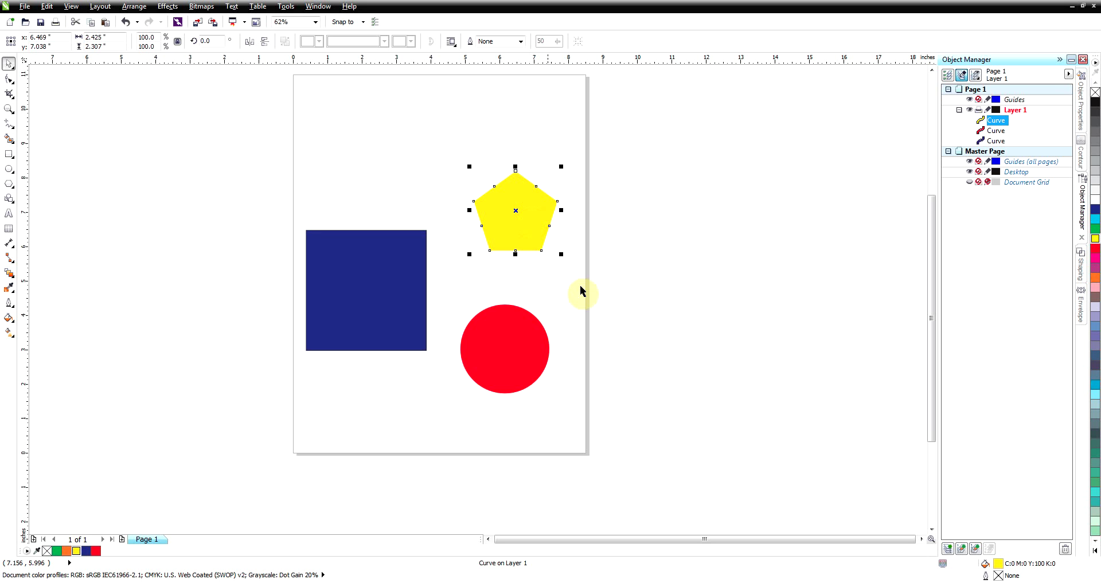
- Overlap the pentagon on the square's top-right corner and the circle on its bottom-right, then select all three
{"action": "left_click_drag", "start_coordinate": [534, 210], "coordinate": [463, 227]}
{"action": "left_click_drag", "start_coordinate": [491, 350], "coordinate": [417, 351]}
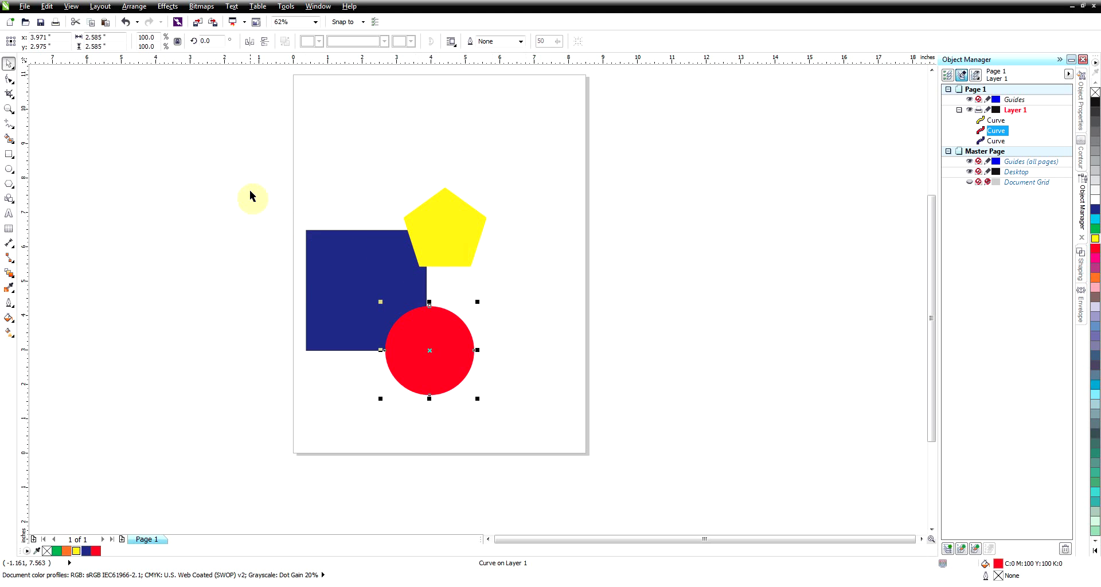
{"action": "left_click_drag", "start_coordinate": [230, 162], "coordinate": [542, 433]}
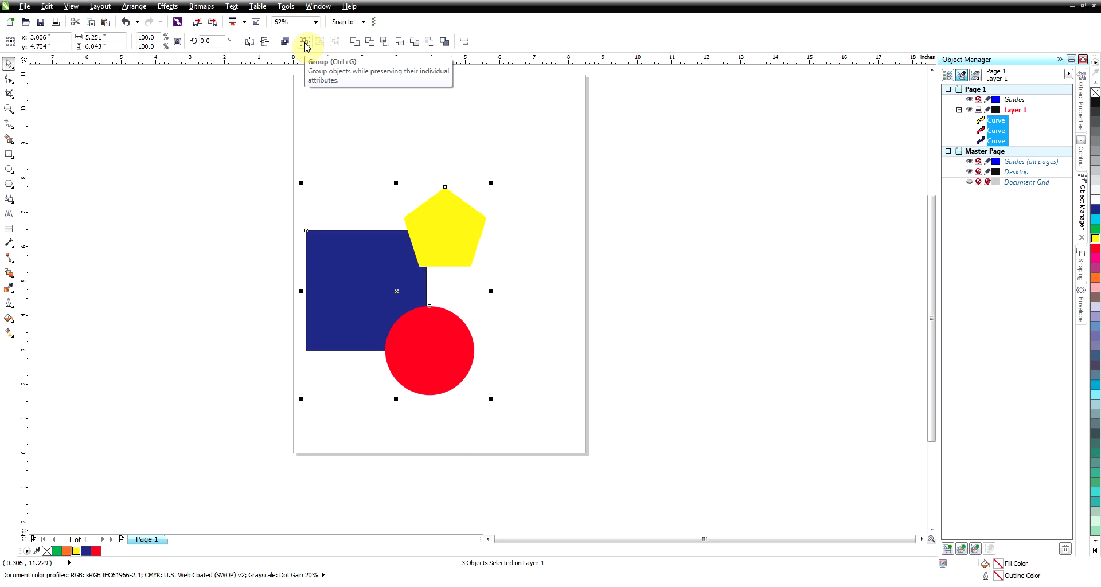
{"action": "right_click", "coordinate": [390, 283]}
- Group the three overlapping shapes into one object and nudge it slightly into place
{"action": "left_click", "coordinate": [435, 348]}
{"action": "left_click", "coordinate": [532, 321]}
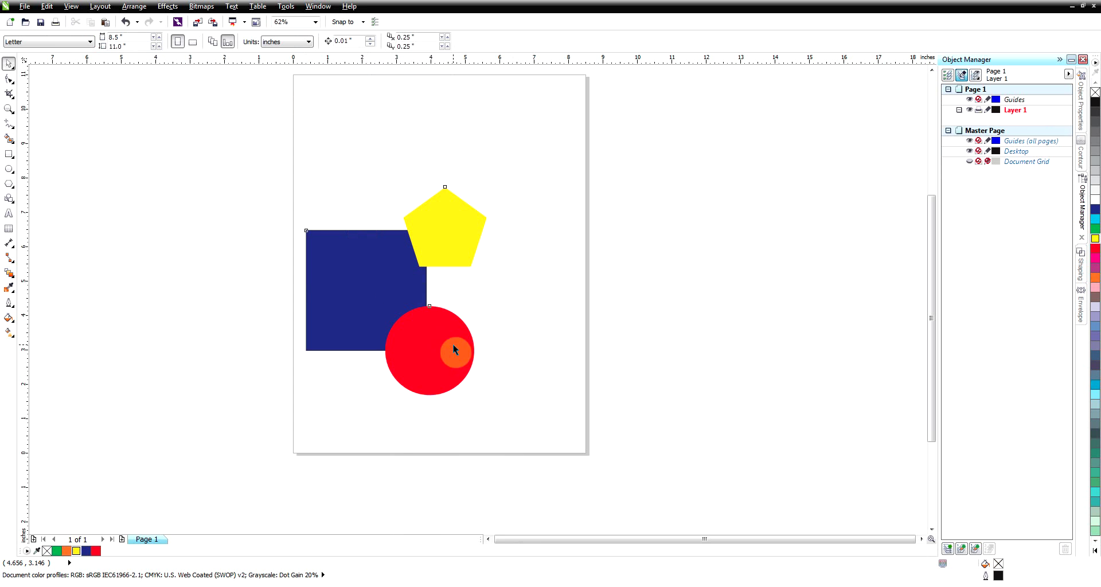
{"action": "left_click_drag", "start_coordinate": [453, 346], "coordinate": [484, 286]}
{"action": "key", "text": "Escape"}
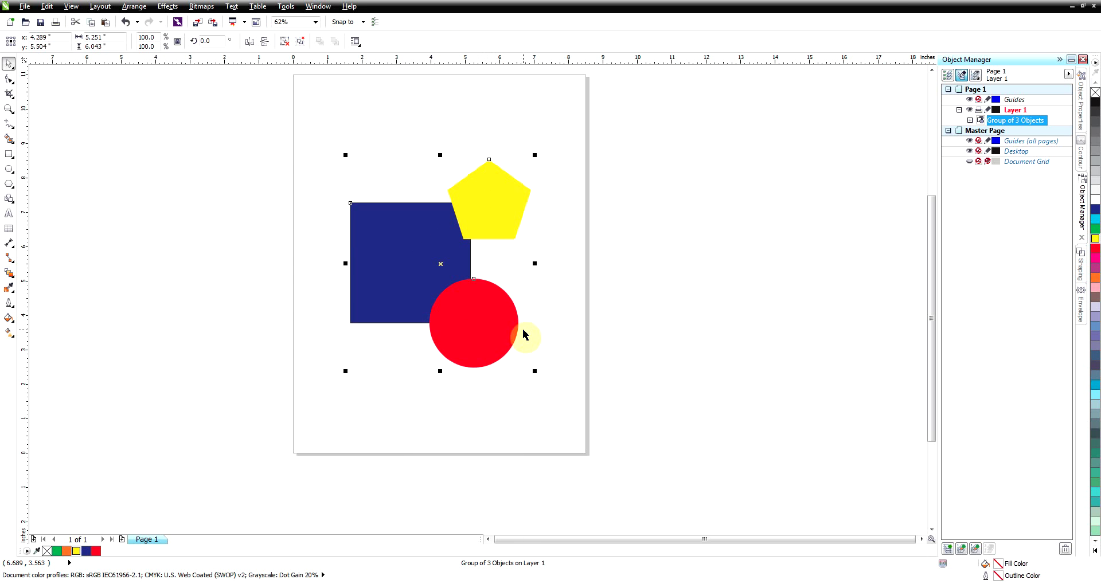
{"action": "left_click", "coordinate": [578, 332]}
{"action": "left_click", "coordinate": [516, 221]}
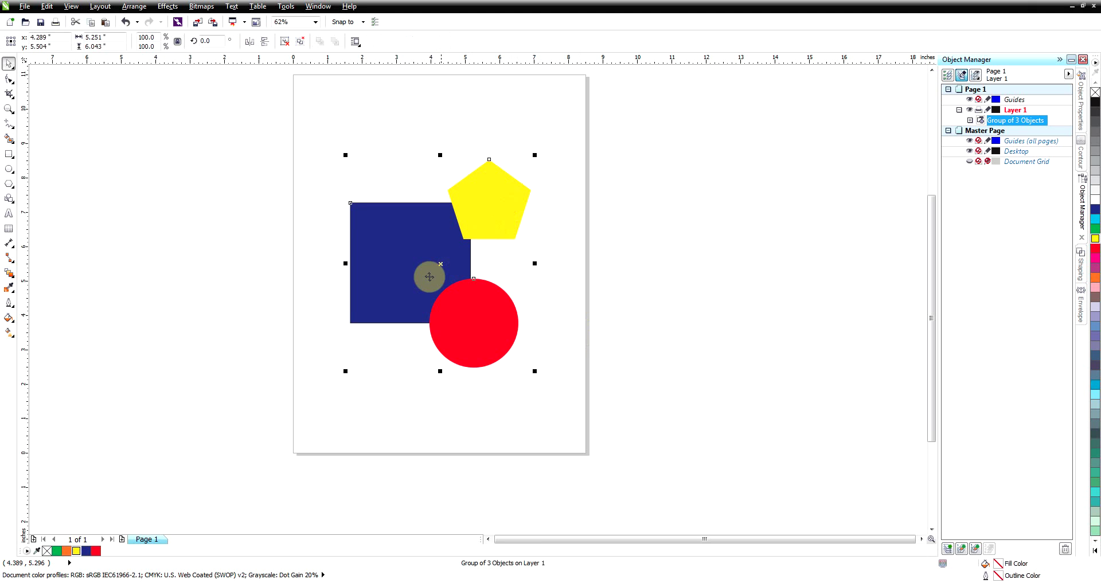
{"action": "mouse_move", "coordinate": [429, 271]}
{"action": "left_mouse_down"}
{"action": "mouse_move", "coordinate": [420, 255]}
{"action": "mouse_move", "coordinate": [428, 290]}
{"action": "mouse_move", "coordinate": [421, 275]}
{"action": "left_mouse_up"}
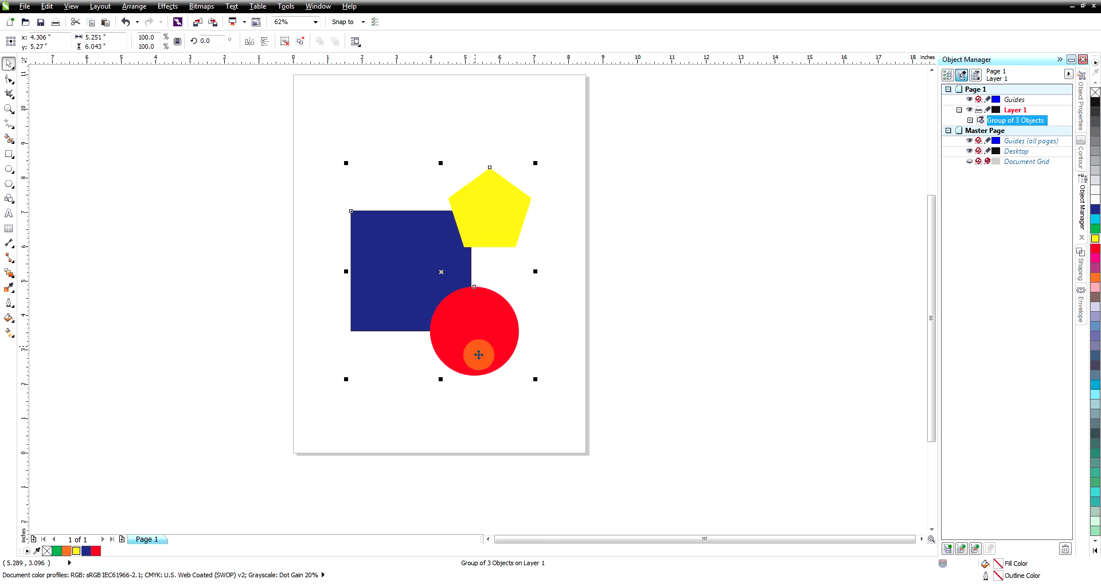
{"action": "left_click", "coordinate": [499, 430]}
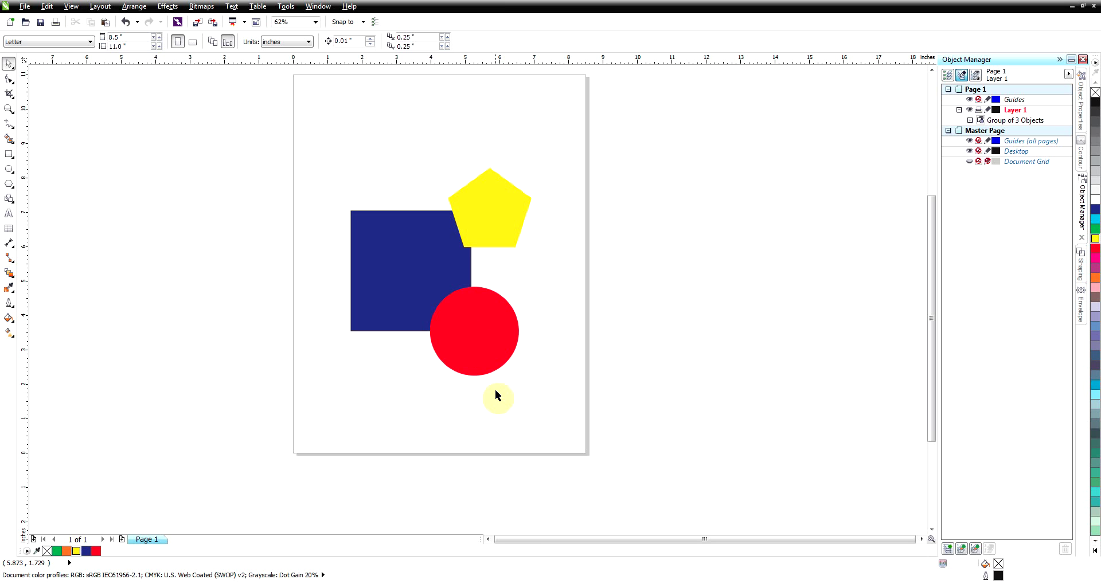
- Move the red circle down-right inside the group, then shift the whole group up-left
{"action": "left_click", "coordinate": [481, 326], "text": "ctrl"}
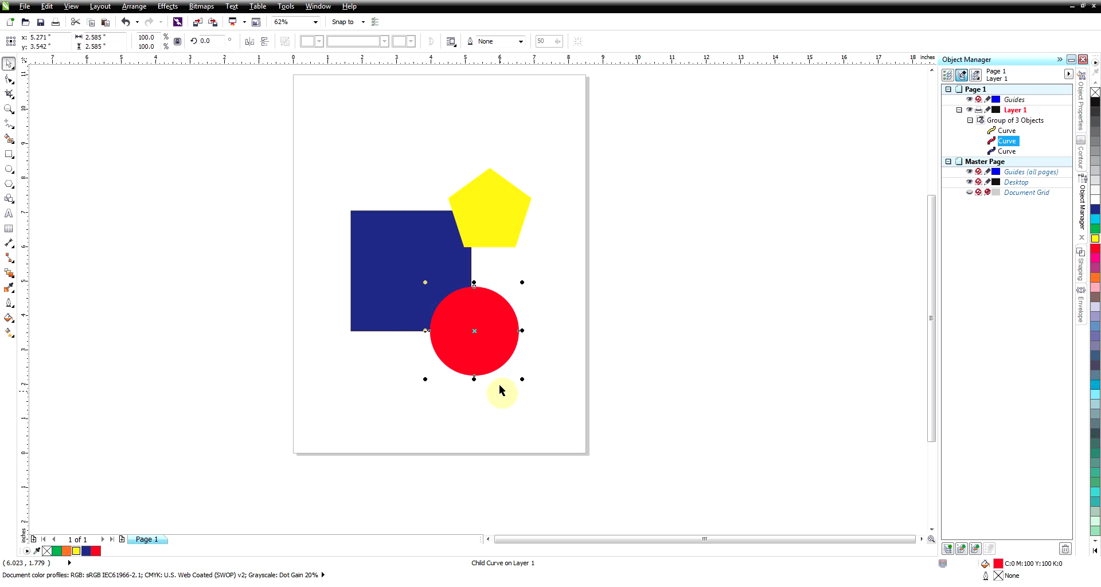
{"action": "mouse_move", "coordinate": [485, 335]}
{"action": "left_mouse_down"}
{"action": "mouse_move", "coordinate": [538, 367]}
{"action": "mouse_move", "coordinate": [487, 376]}
{"action": "mouse_move", "coordinate": [522, 375]}
{"action": "mouse_move", "coordinate": [491, 356]}
{"action": "mouse_move", "coordinate": [520, 356]}
{"action": "left_mouse_up"}
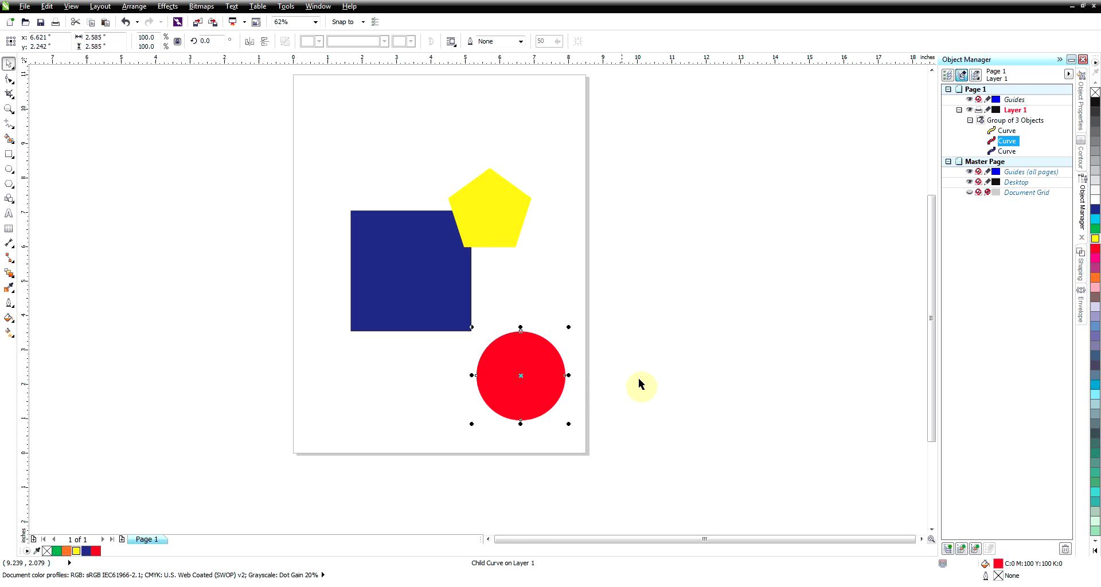
{"action": "left_click", "coordinate": [653, 388]}
{"action": "left_click", "coordinate": [542, 374]}
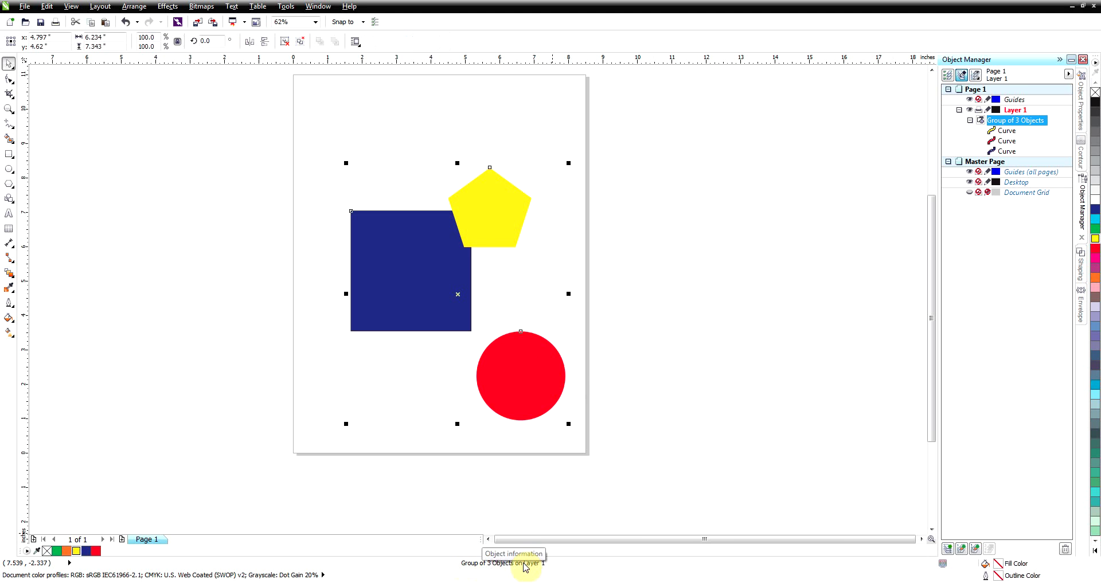
{"action": "left_click_drag", "start_coordinate": [520, 401], "coordinate": [479, 362]}
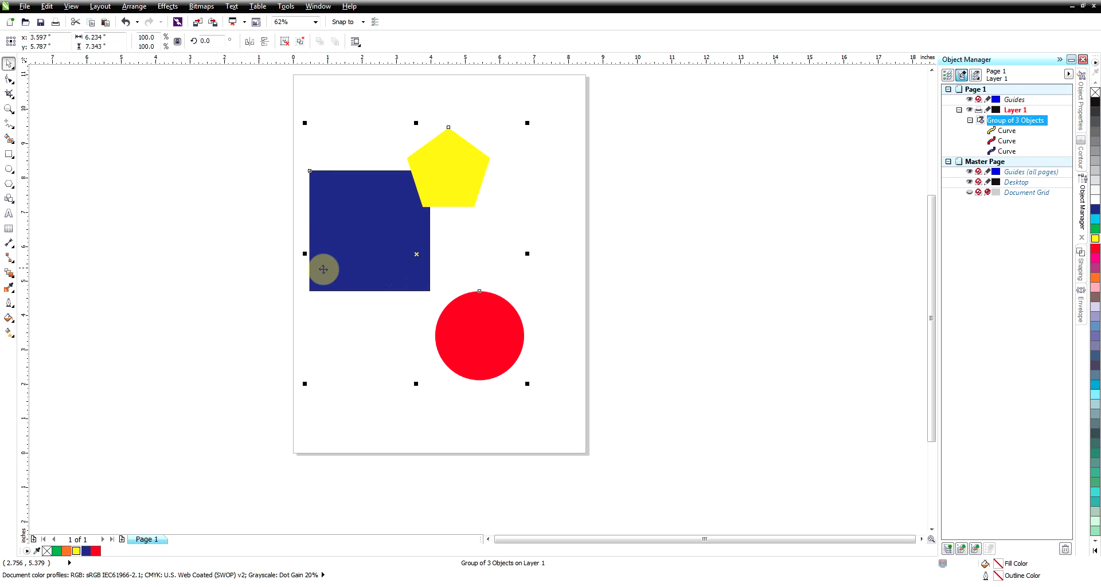
- Shift the blue square down-right within the group, then move the whole group around
{"action": "left_click", "coordinate": [360, 256], "text": "ctrl"}
{"action": "left_click_drag", "start_coordinate": [359, 255], "coordinate": [402, 275]}
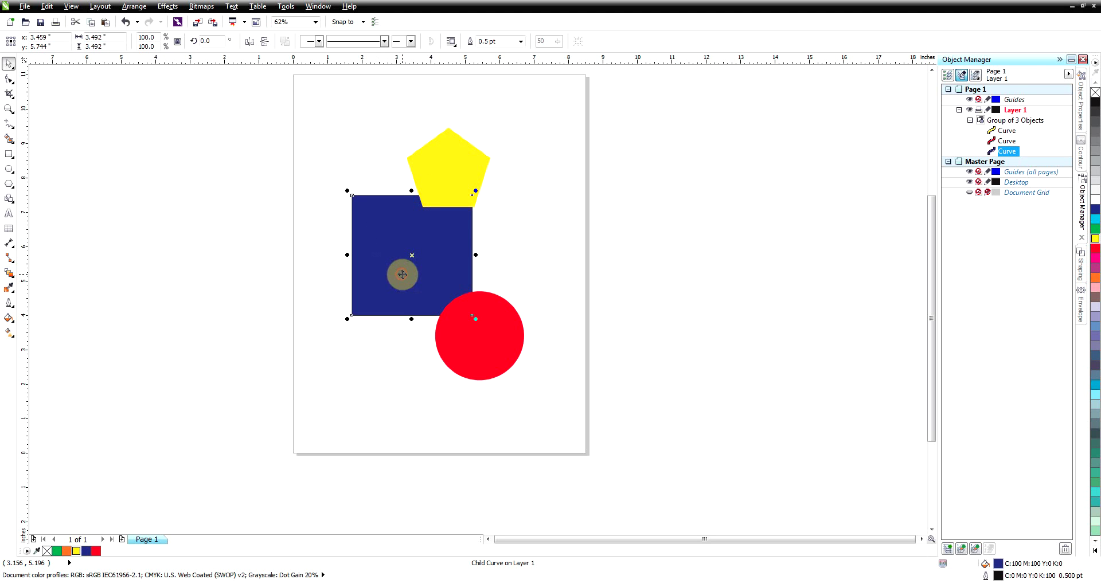
{"action": "left_click", "coordinate": [657, 314]}
{"action": "left_click", "coordinate": [464, 177]}
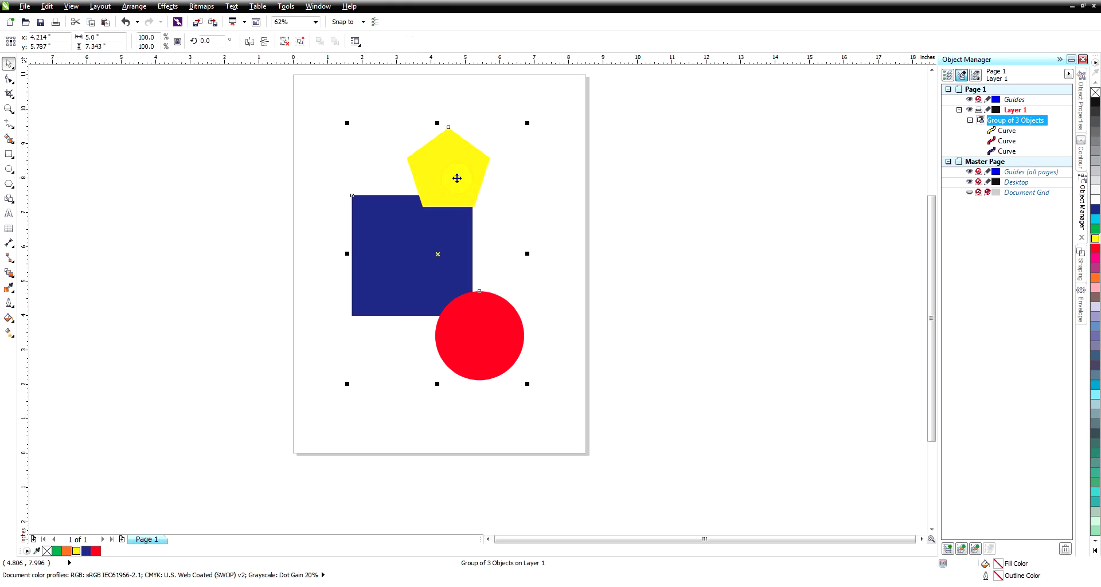
{"action": "left_click_drag", "start_coordinate": [462, 178], "coordinate": [482, 214]}
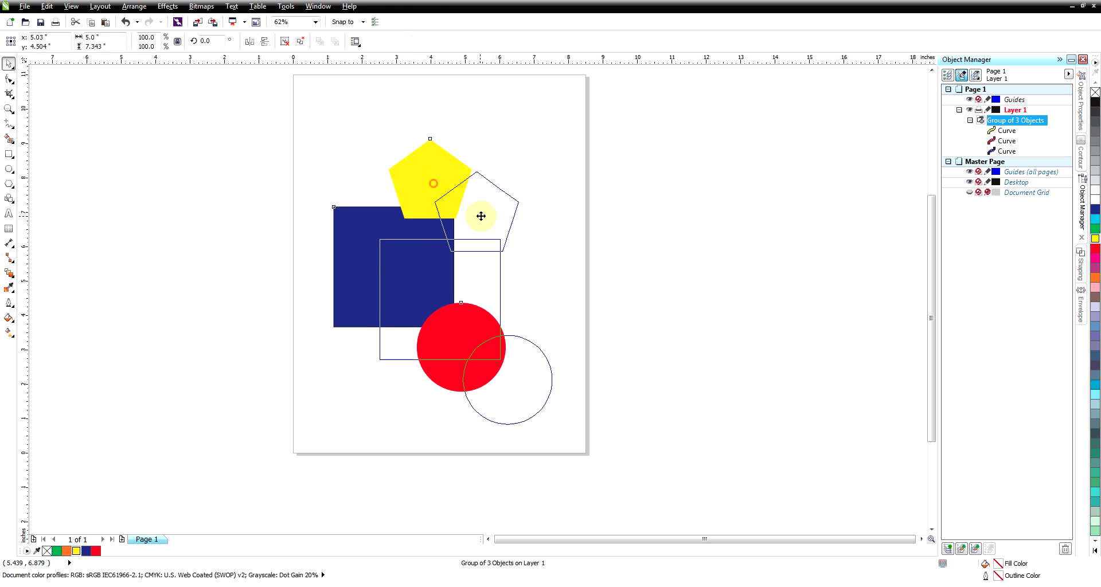
{"action": "left_click_drag", "start_coordinate": [438, 287], "coordinate": [405, 253]}
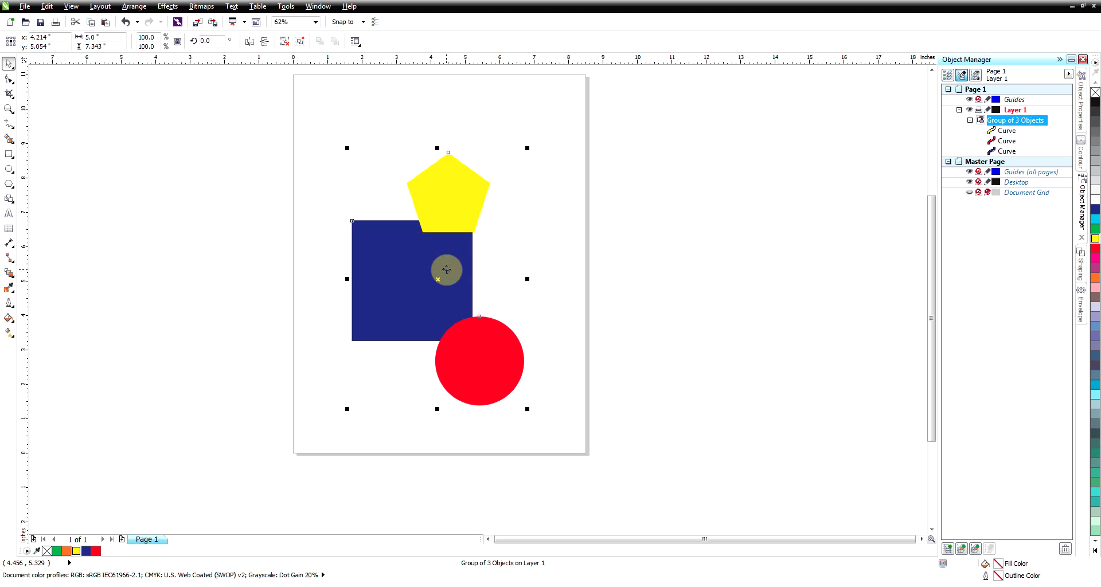
- Delete the yellow pentagon from the group, then undo to restore it
{"action": "left_click", "coordinate": [473, 217], "text": "ctrl"}
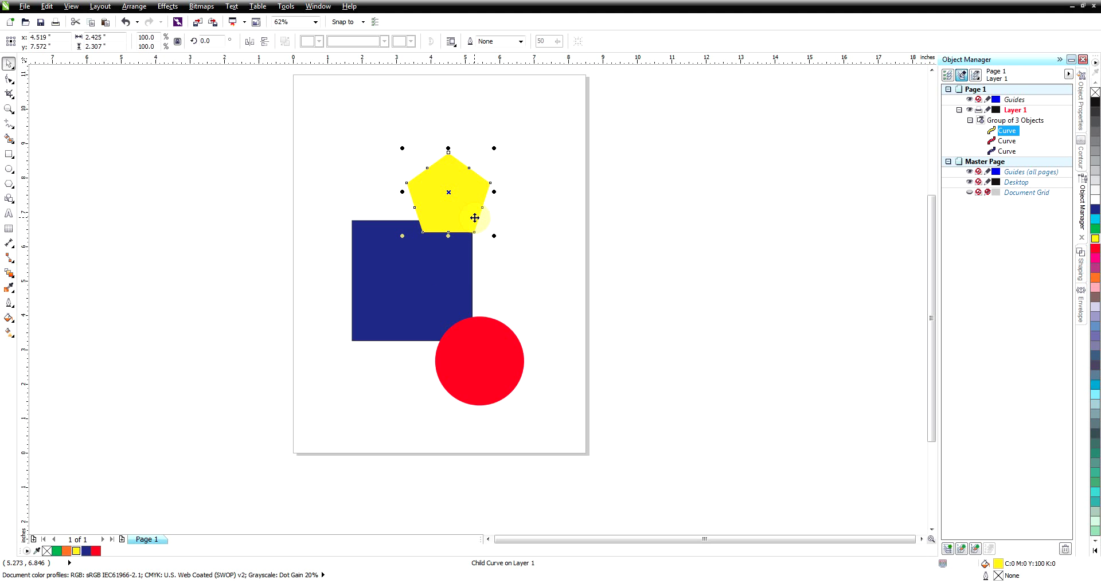
{"action": "key", "text": "Delete"}
{"action": "left_click", "coordinate": [387, 280]}
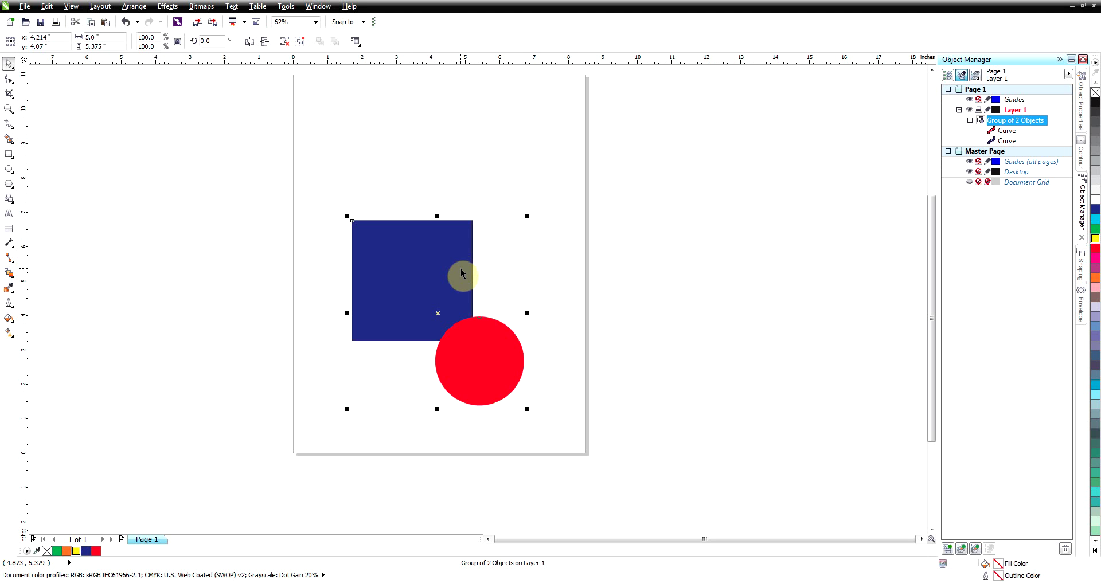
{"action": "key", "text": "ctrl+z"}
- Nudge the group slightly up and ungroup it into three separate curves
{"action": "left_click", "coordinate": [542, 267]}
{"action": "left_click", "coordinate": [453, 258]}
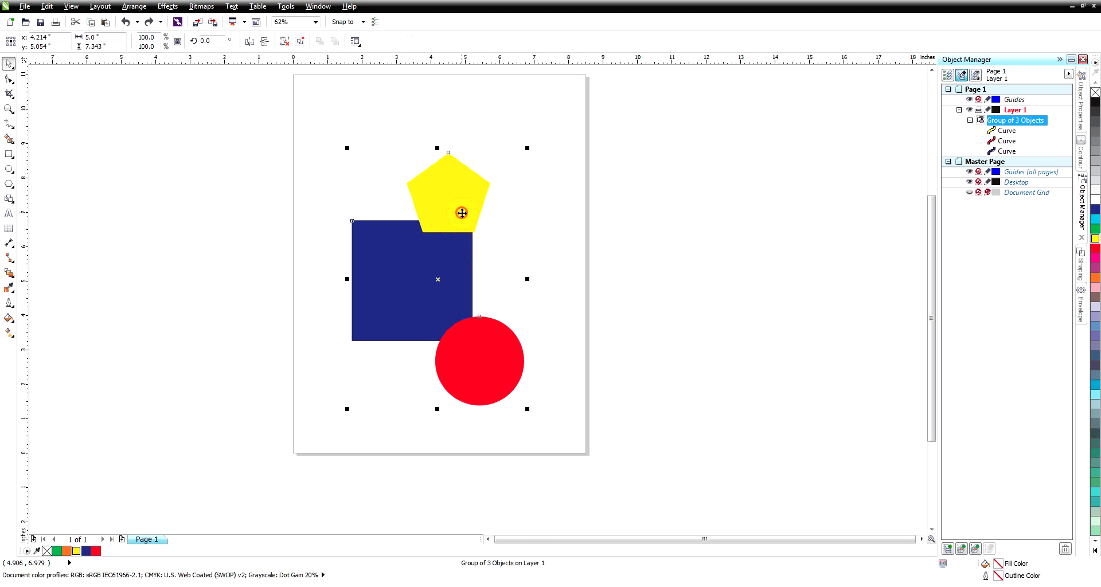
{"action": "left_click_drag", "start_coordinate": [463, 214], "coordinate": [456, 195]}
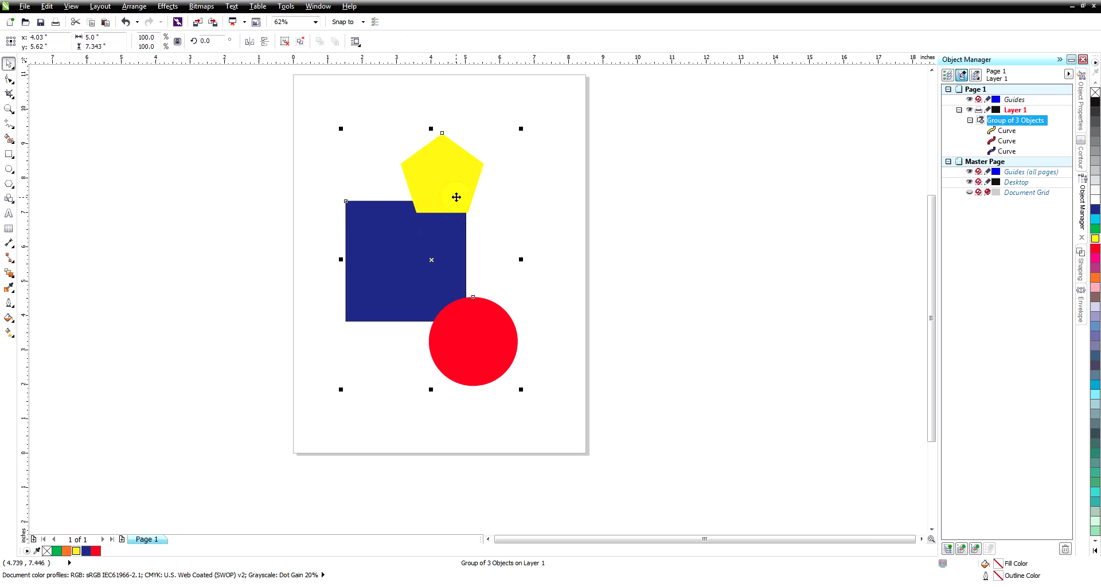
{"action": "right_click", "coordinate": [452, 198]}
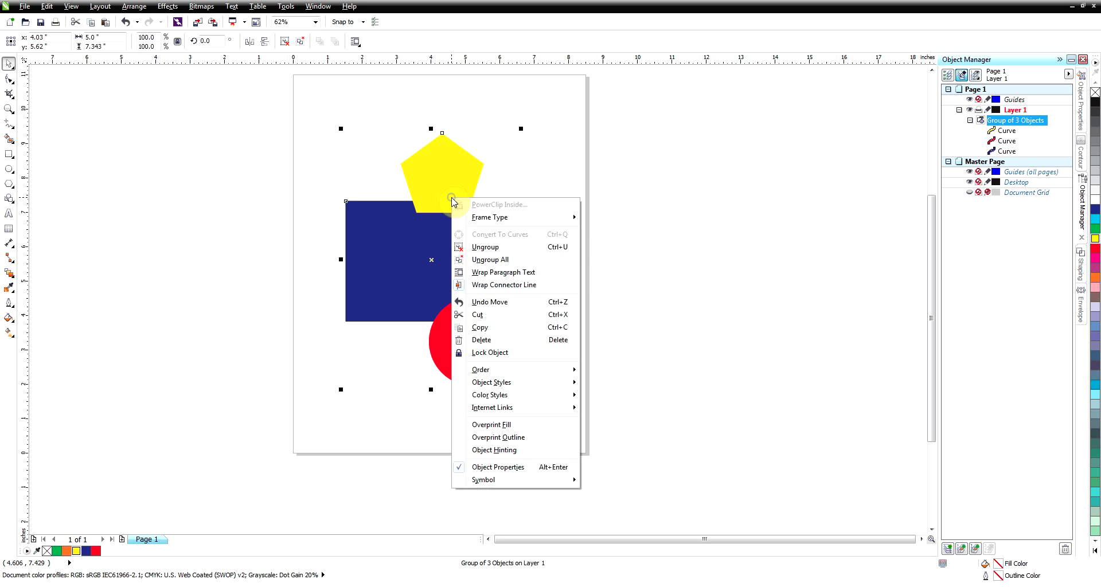
{"action": "left_click", "coordinate": [485, 248]}
- Drag the pentagon up-right, the square up-left and the circle down-right so none overlap
{"action": "left_click", "coordinate": [548, 254]}
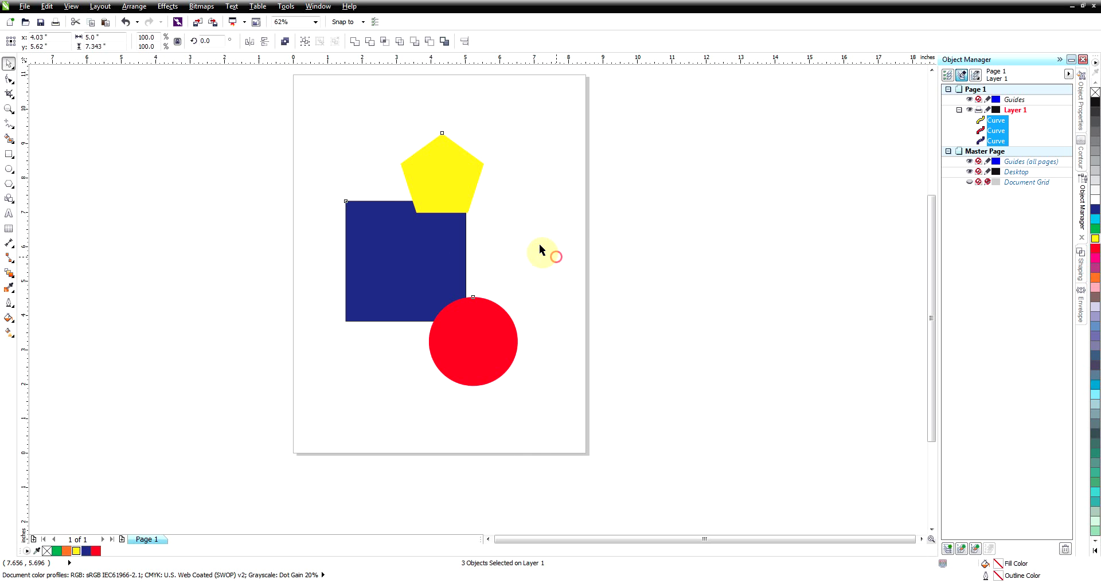
{"action": "left_click_drag", "start_coordinate": [451, 186], "coordinate": [502, 167]}
{"action": "left_click_drag", "start_coordinate": [394, 278], "coordinate": [372, 266]}
{"action": "left_click_drag", "start_coordinate": [499, 344], "coordinate": [517, 373]}
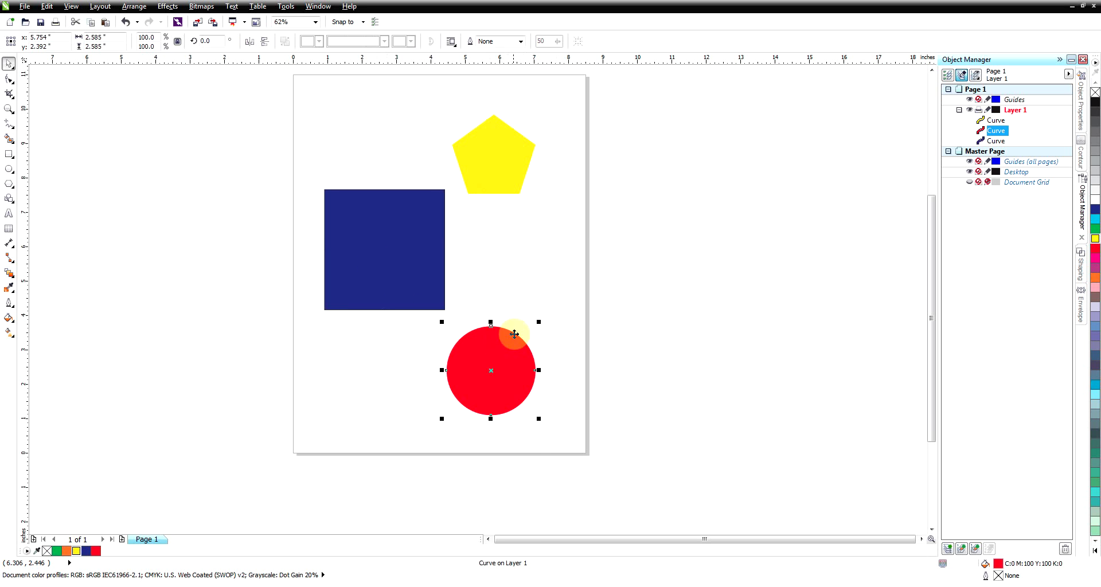
{"action": "left_click", "coordinate": [537, 276]}
{"action": "left_click_drag", "start_coordinate": [391, 239], "coordinate": [393, 253]}
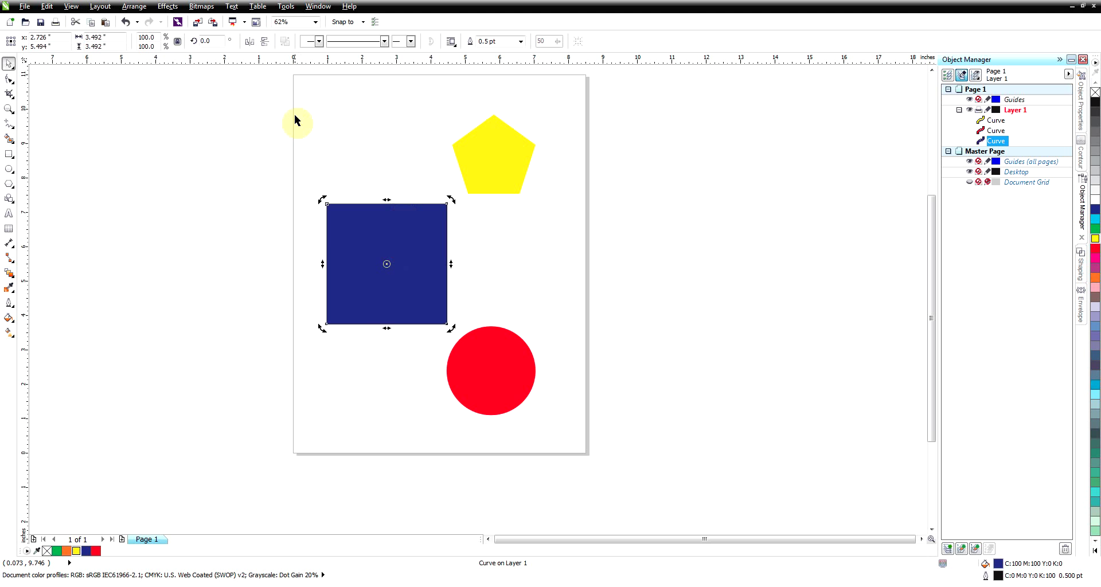
{"action": "left_click", "coordinate": [407, 229]}
- Click each shape to check it, then marquee-select all three
{"action": "left_click", "coordinate": [483, 193]}
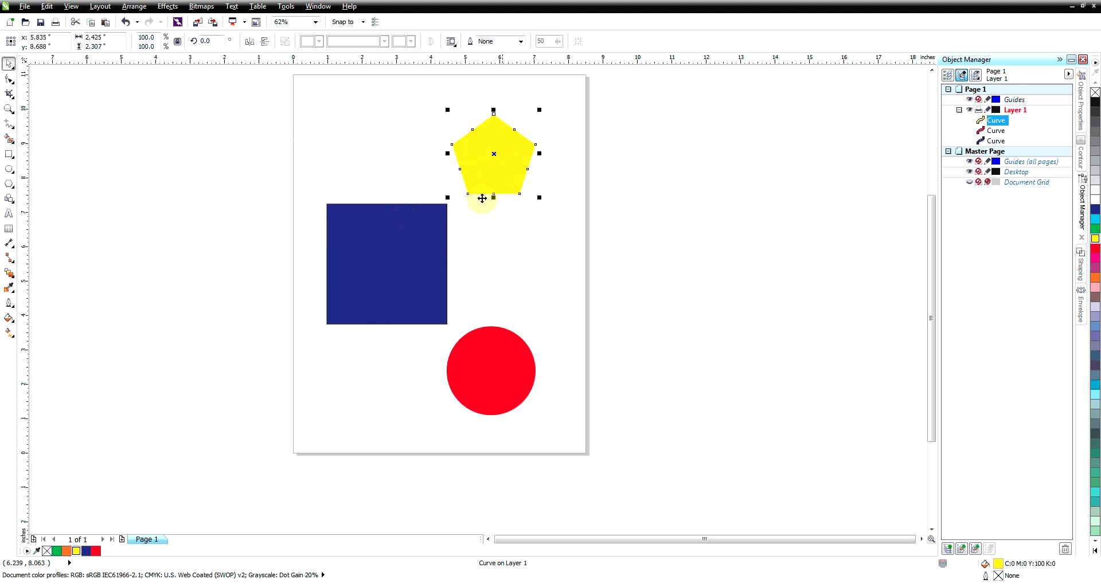
{"action": "left_click", "coordinate": [421, 249]}
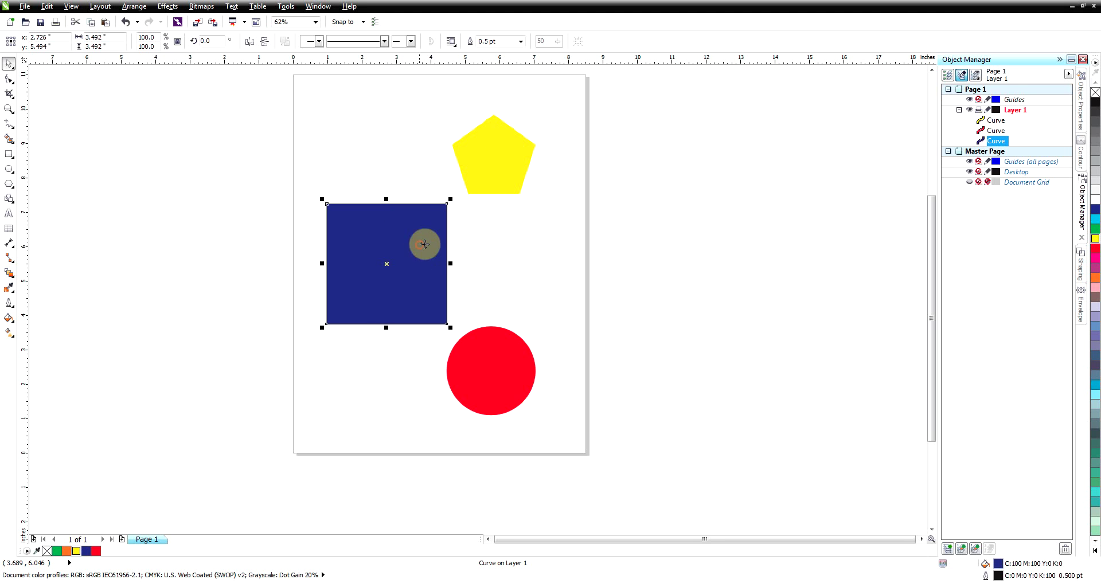
{"action": "left_click", "coordinate": [497, 169]}
{"action": "left_click", "coordinate": [356, 256]}
{"action": "left_click", "coordinate": [484, 364]}
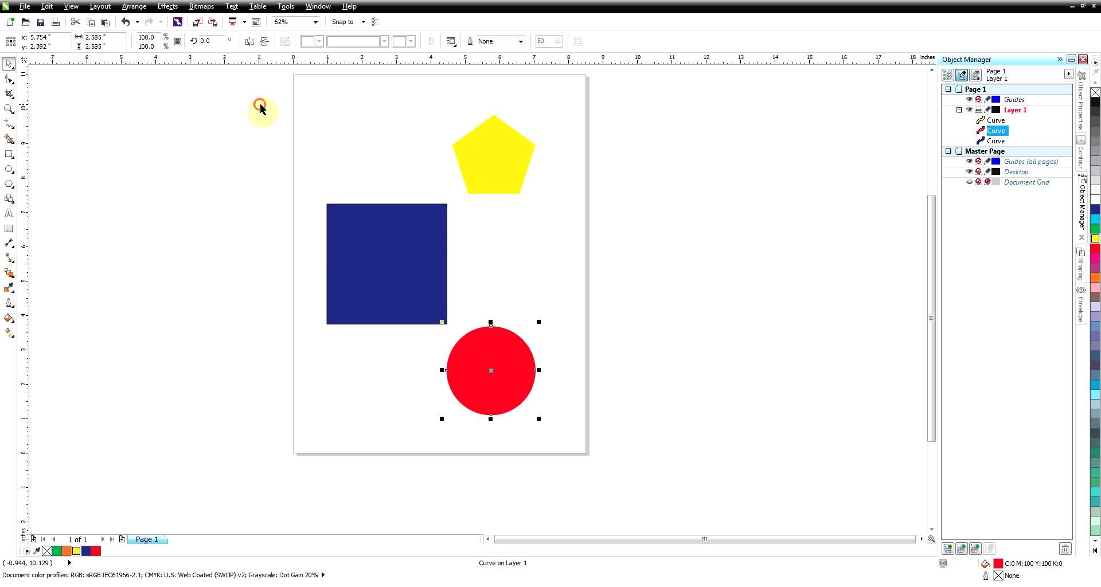
{"action": "left_click_drag", "start_coordinate": [259, 104], "coordinate": [591, 449]}
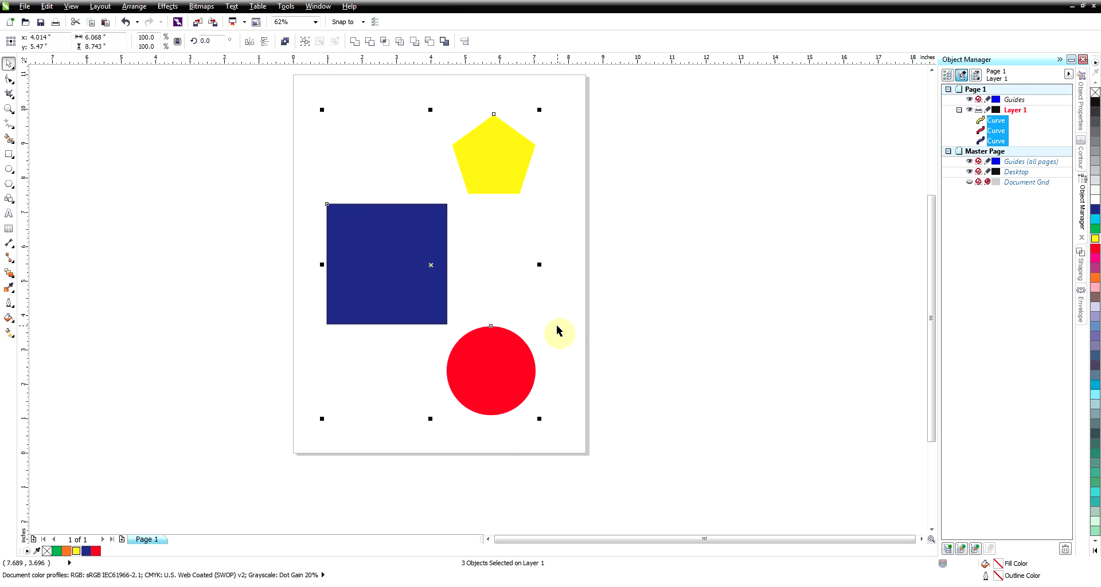
{"action": "left_click", "coordinate": [622, 316]}
{"action": "left_click", "coordinate": [500, 374]}
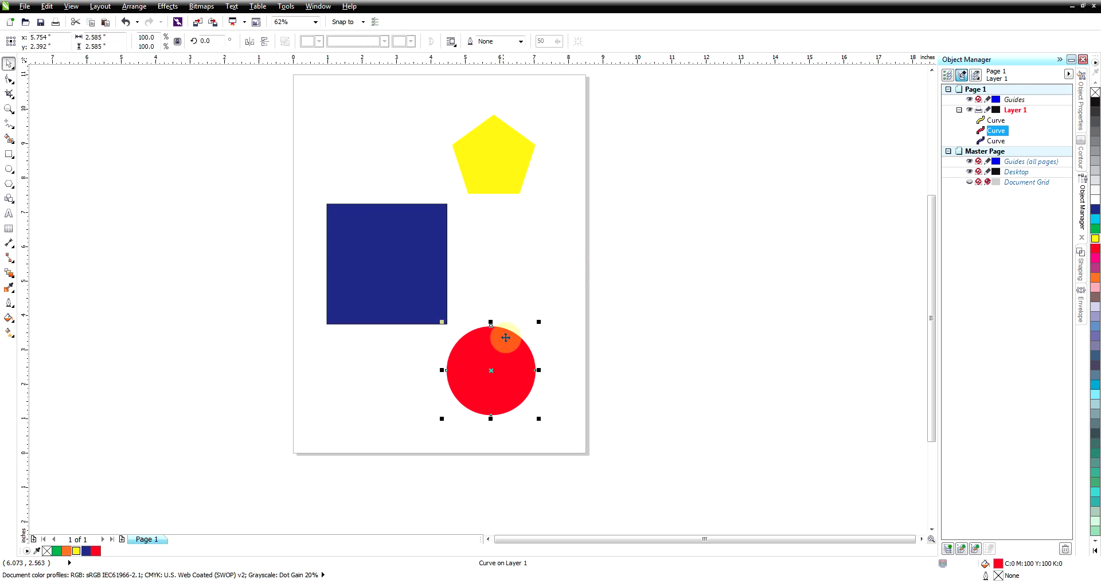
{"action": "left_click", "coordinate": [421, 300], "text": "shift"}
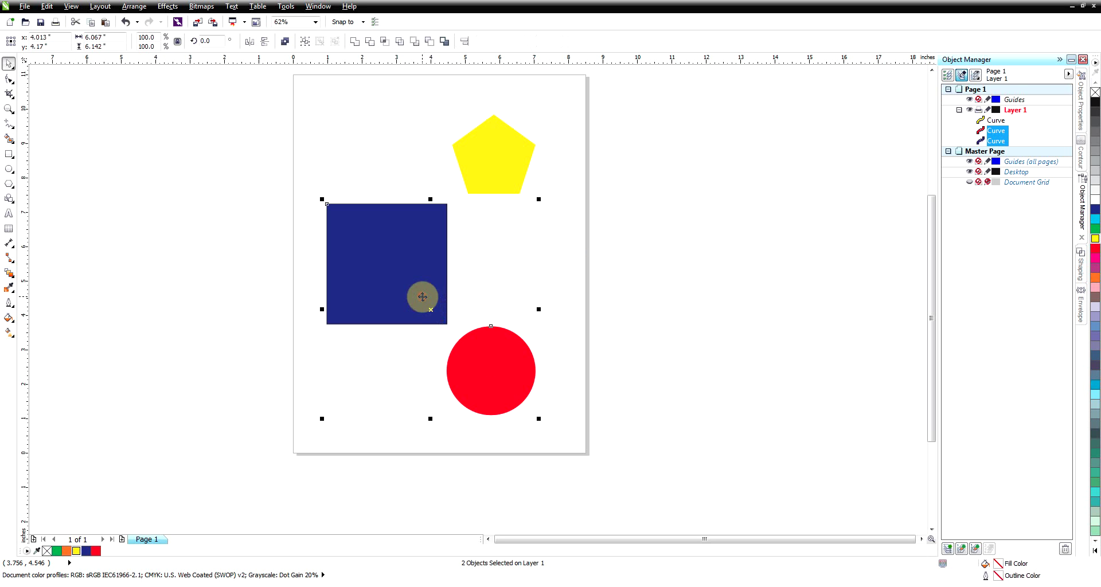
{"action": "left_click", "coordinate": [467, 191], "text": "shift"}
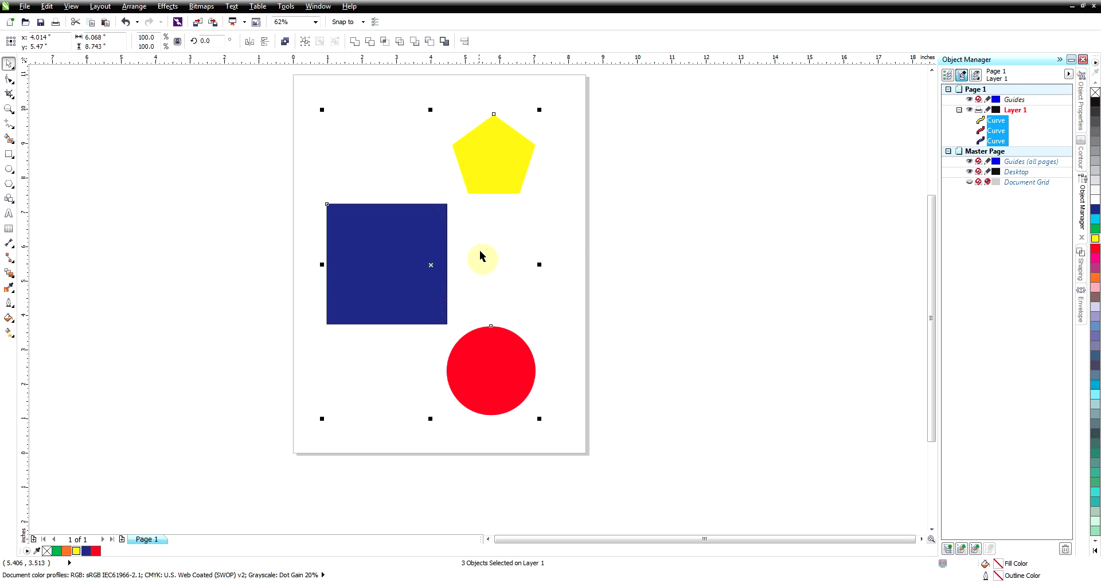
{"action": "left_click", "coordinate": [355, 42]}
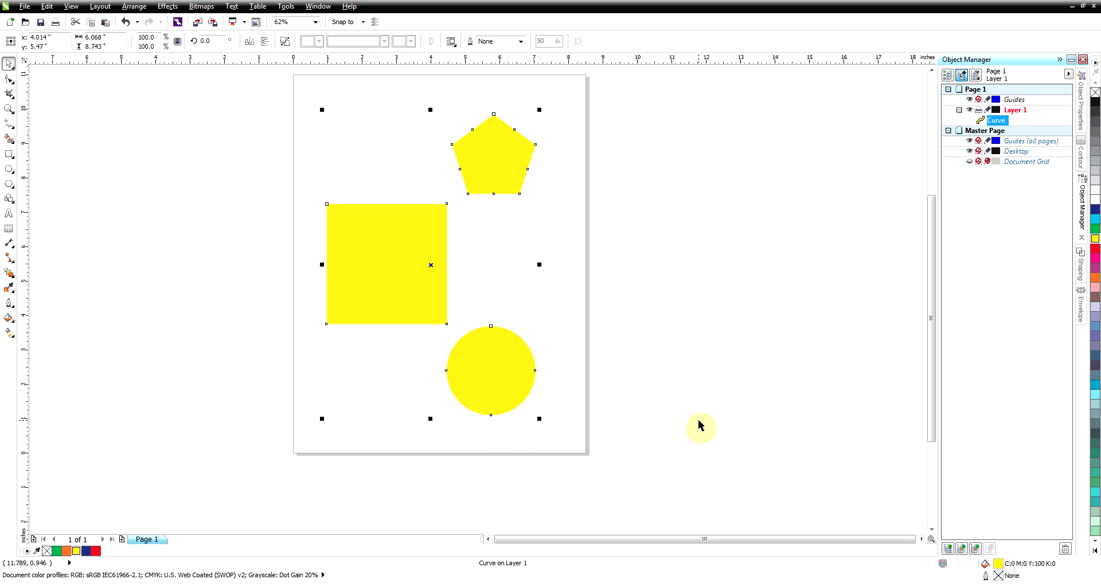
{"action": "key", "text": "ctrl+z"}
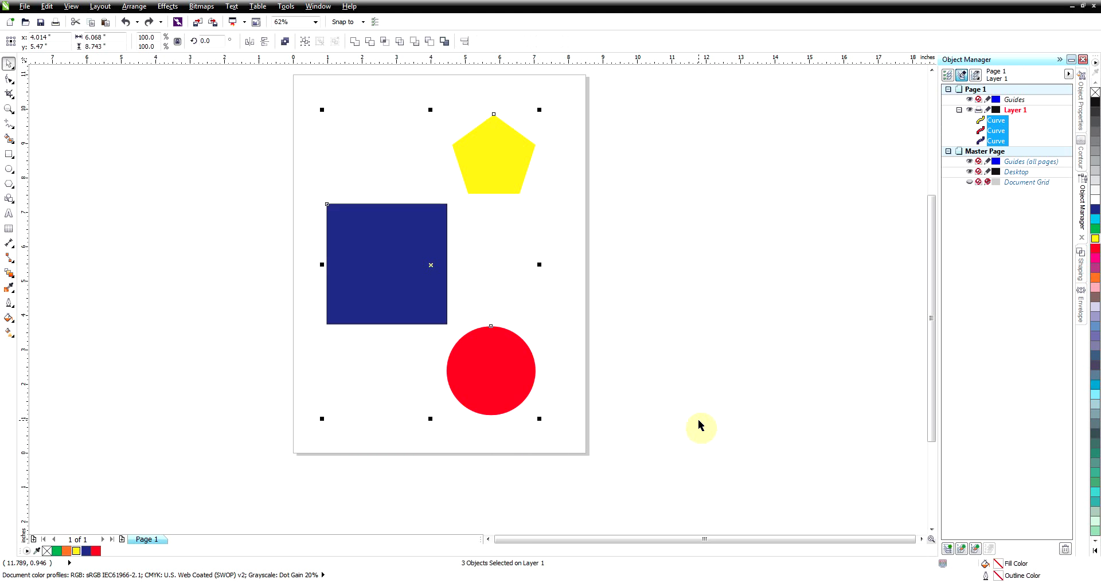
{"action": "left_click", "coordinate": [687, 386]}
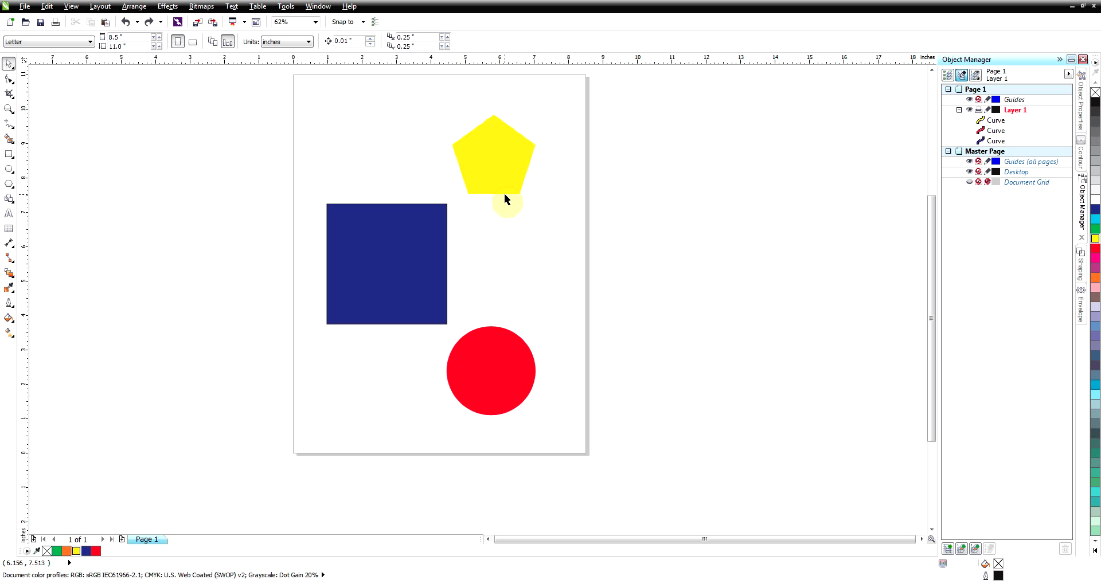
- Drag the pentagon over the square's top corner and the circle up onto the square
{"action": "left_click_drag", "start_coordinate": [507, 168], "coordinate": [474, 205]}
{"action": "left_click_drag", "start_coordinate": [488, 377], "coordinate": [459, 346]}
{"action": "left_click_drag", "start_coordinate": [473, 221], "coordinate": [466, 219]}
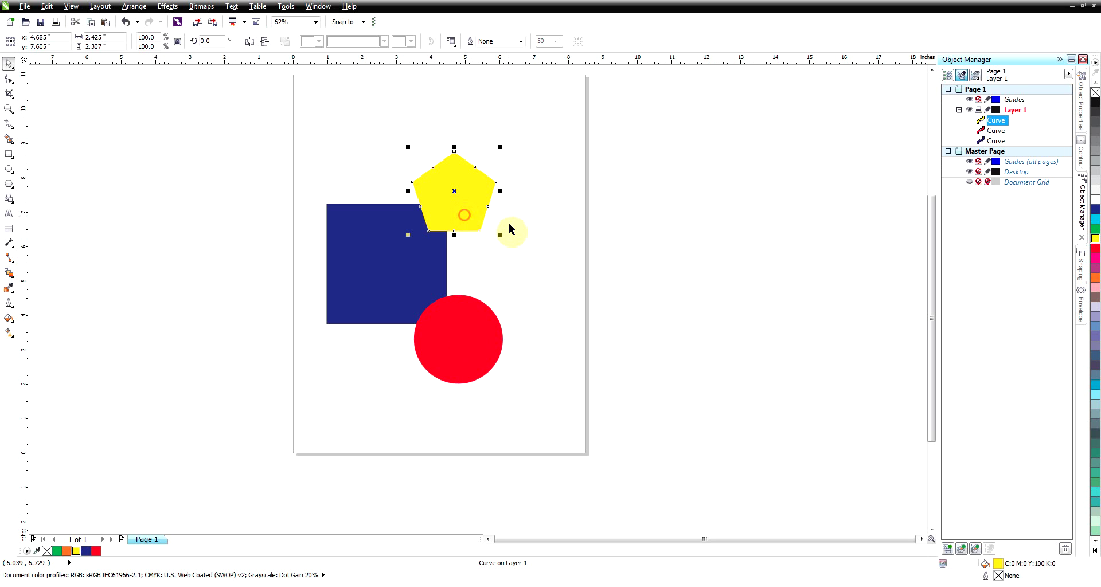
{"action": "left_click", "coordinate": [572, 264]}
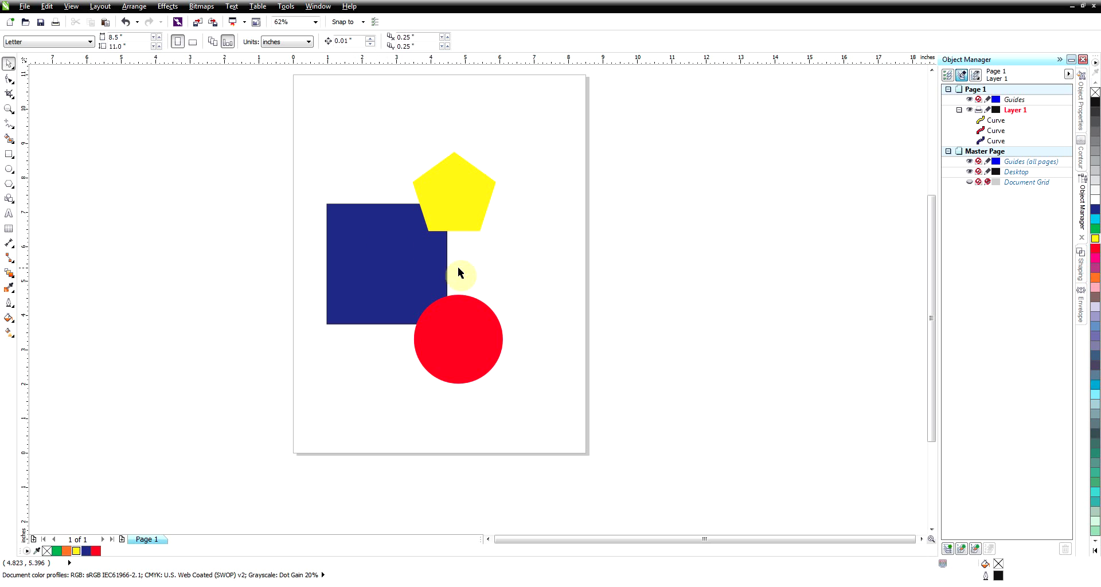
- Weld the pentagon, circle and square into one navy curve and slide it right
{"action": "left_click", "coordinate": [450, 198]}
{"action": "left_click", "coordinate": [401, 264], "text": "shift"}
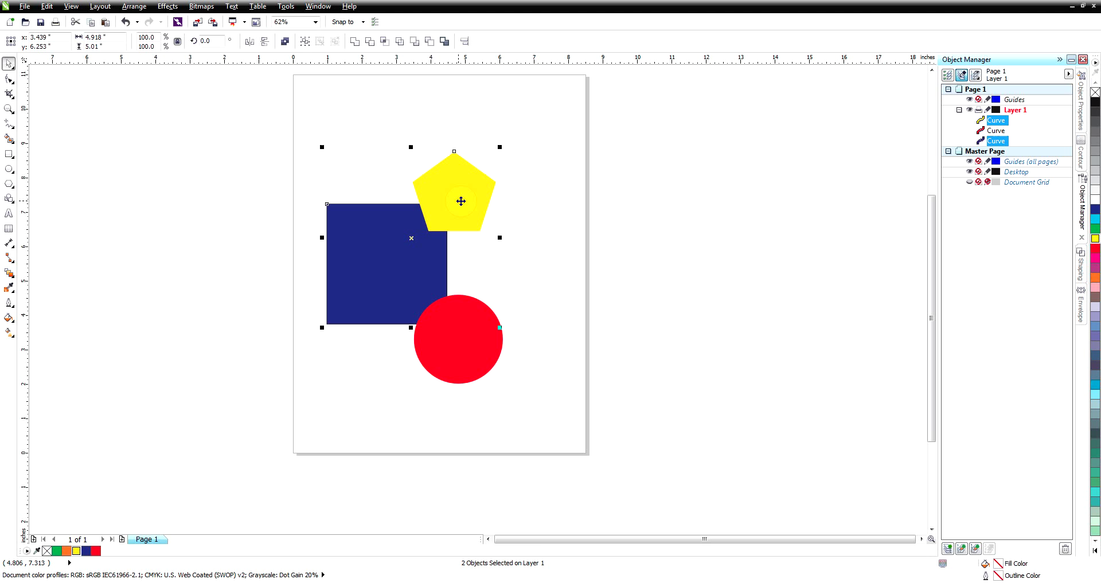
{"action": "left_click", "coordinate": [553, 202]}
{"action": "left_click", "coordinate": [460, 197]}
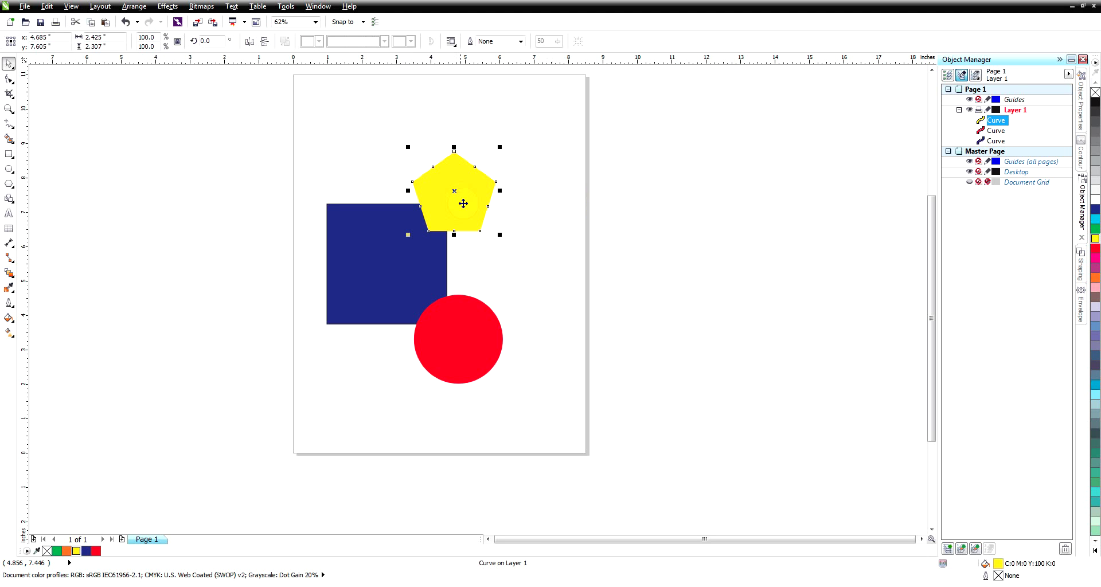
{"action": "left_click", "coordinate": [471, 343], "text": "shift"}
{"action": "left_click", "coordinate": [360, 300], "text": "shift"}
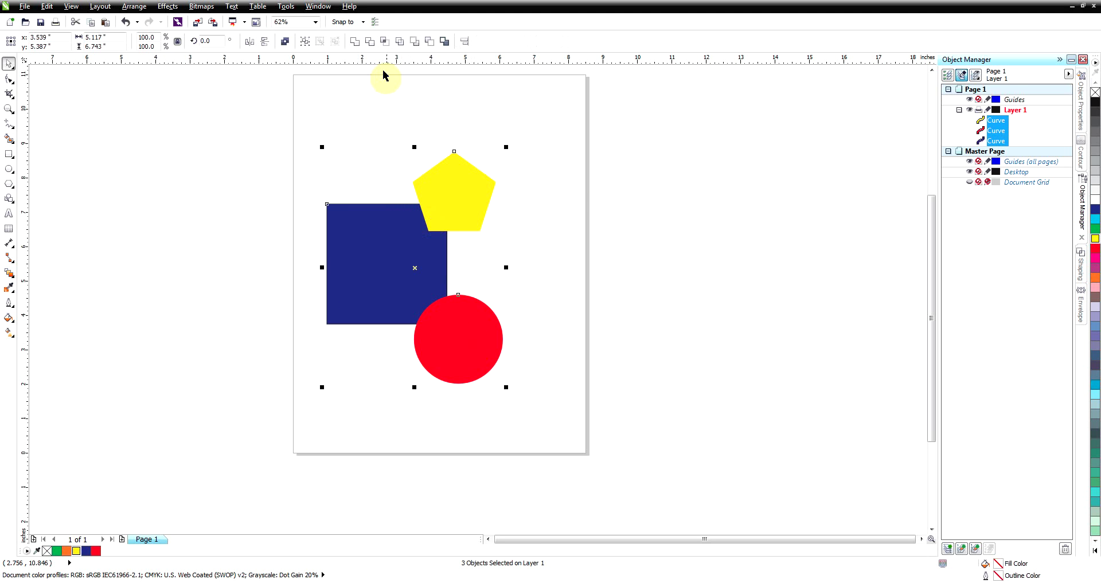
{"action": "left_click", "coordinate": [355, 41]}
{"action": "left_click", "coordinate": [615, 319]}
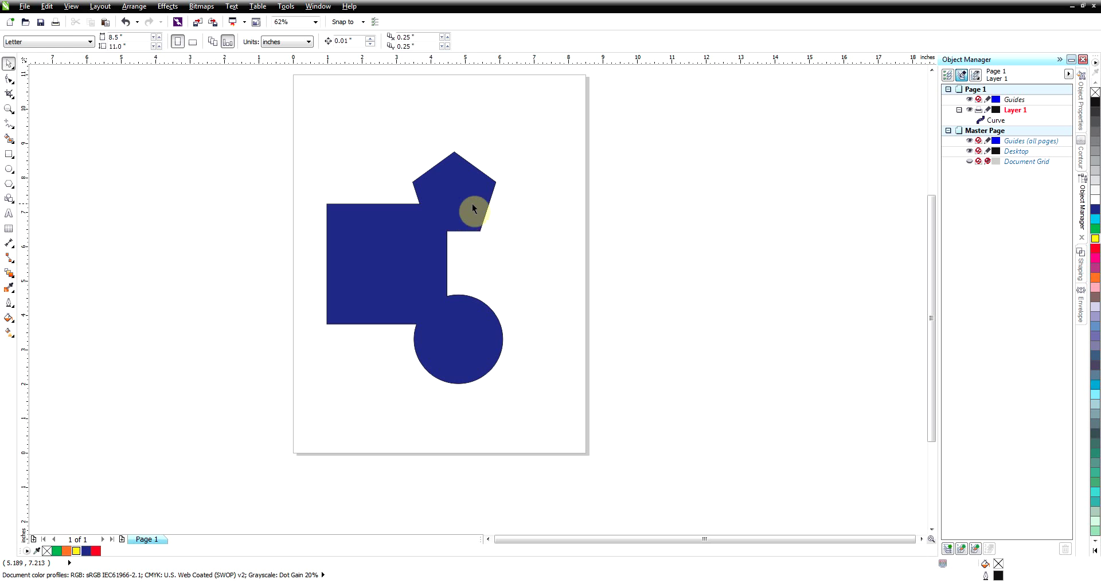
{"action": "left_click_drag", "start_coordinate": [473, 204], "coordinate": [493, 234]}
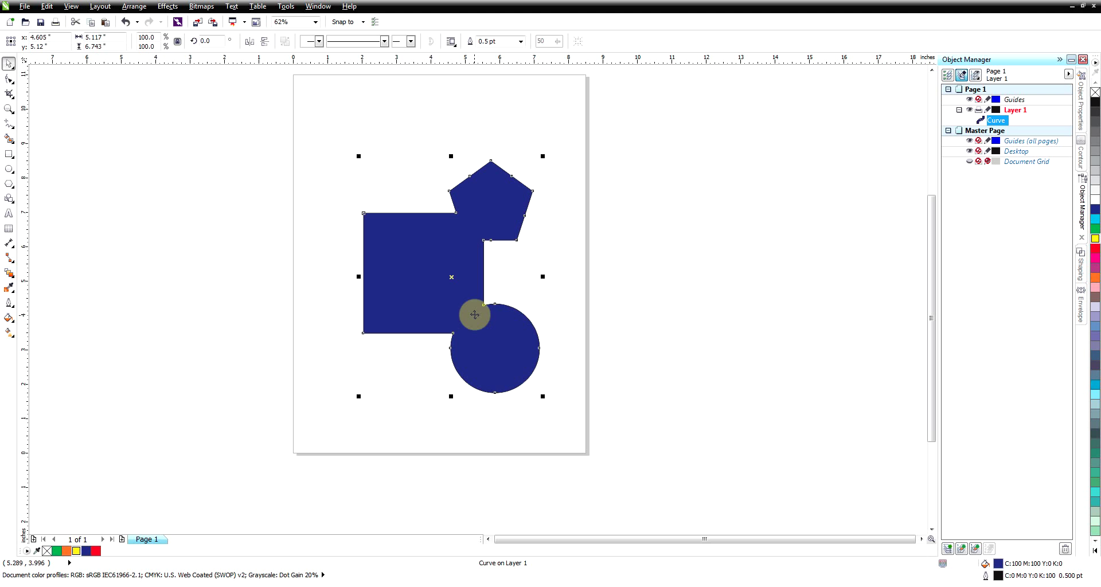
- Undo the weld, then select the pentagon, circle and square in turn to confirm they're separate
{"action": "key", "text": "ctrl+z"}
{"action": "key", "text": "ctrl+z"}
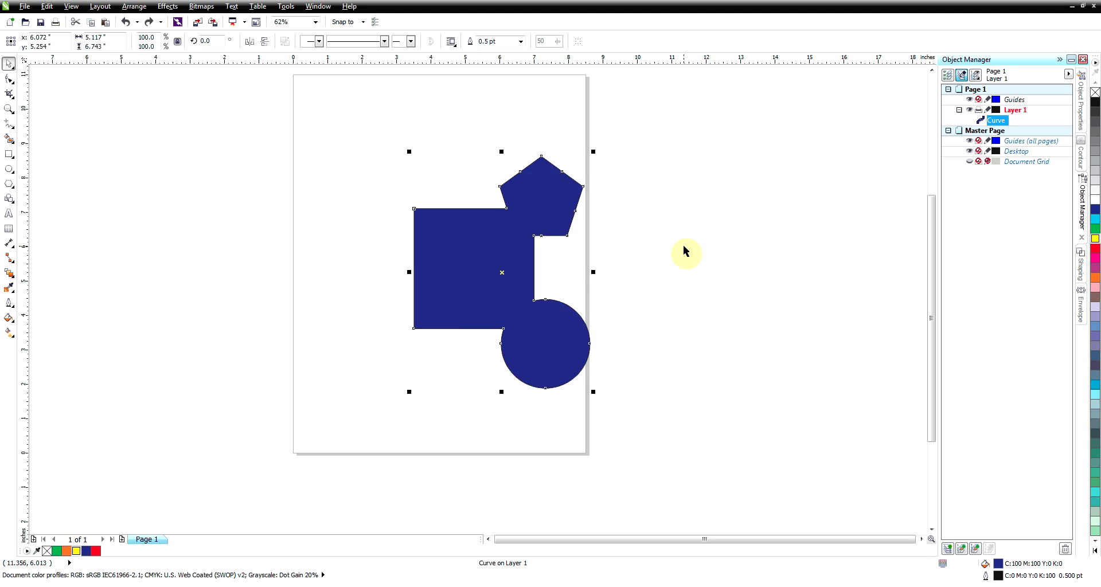
{"action": "left_click", "coordinate": [610, 285]}
{"action": "left_click", "coordinate": [462, 211]}
{"action": "left_click", "coordinate": [454, 327]}
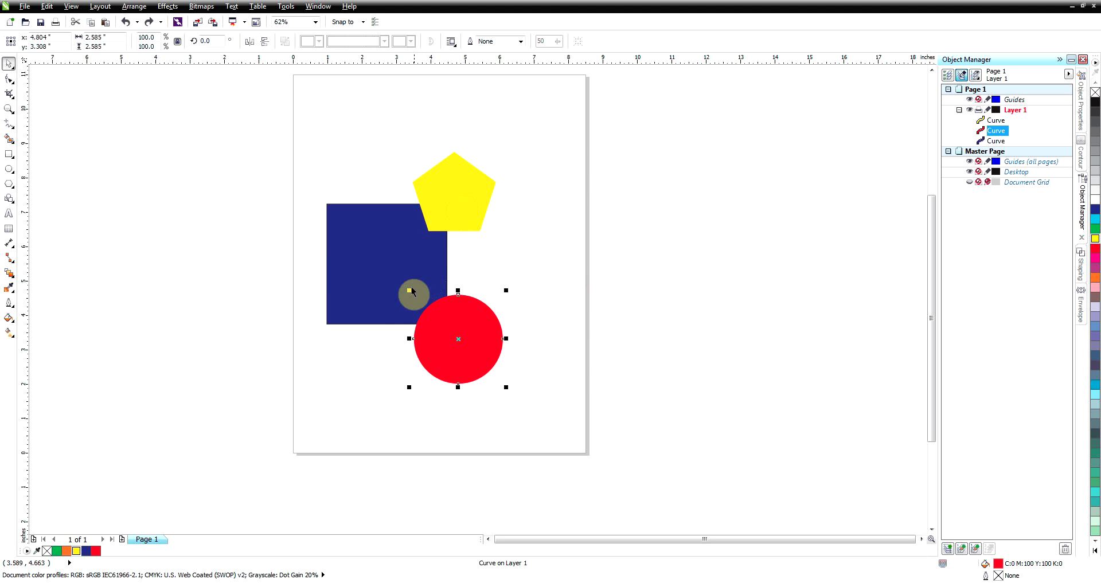
{"action": "left_click", "coordinate": [412, 287]}
{"action": "left_click", "coordinate": [436, 209]}
{"action": "left_click", "coordinate": [462, 334]}
{"action": "left_click", "coordinate": [402, 304]}
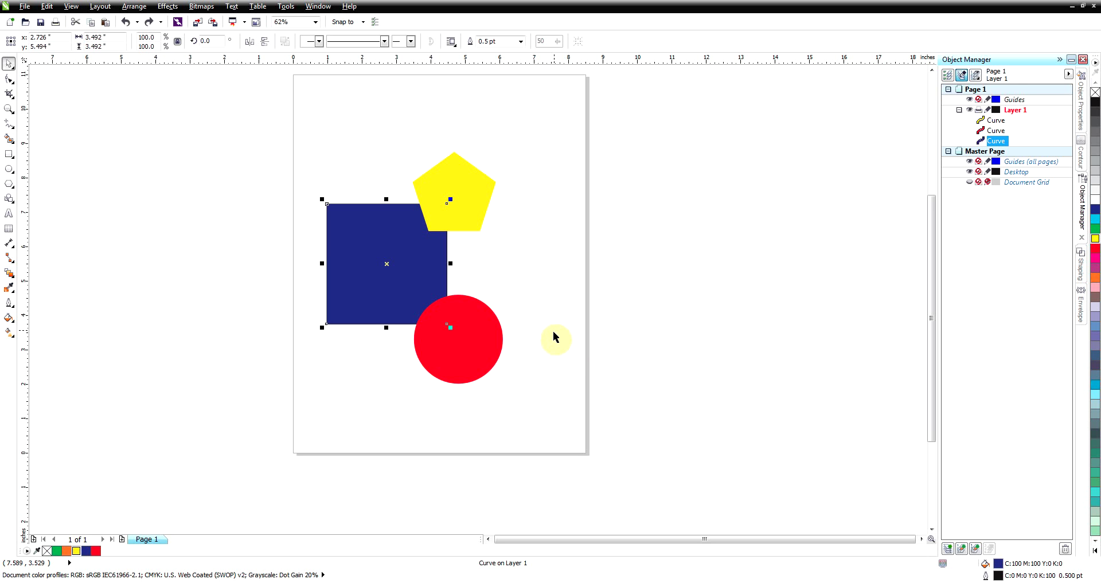
- Marquee-select the square, pentagon and circle and use Arrange > Combine to merge them into one navy curve
{"action": "left_click", "coordinate": [531, 260]}
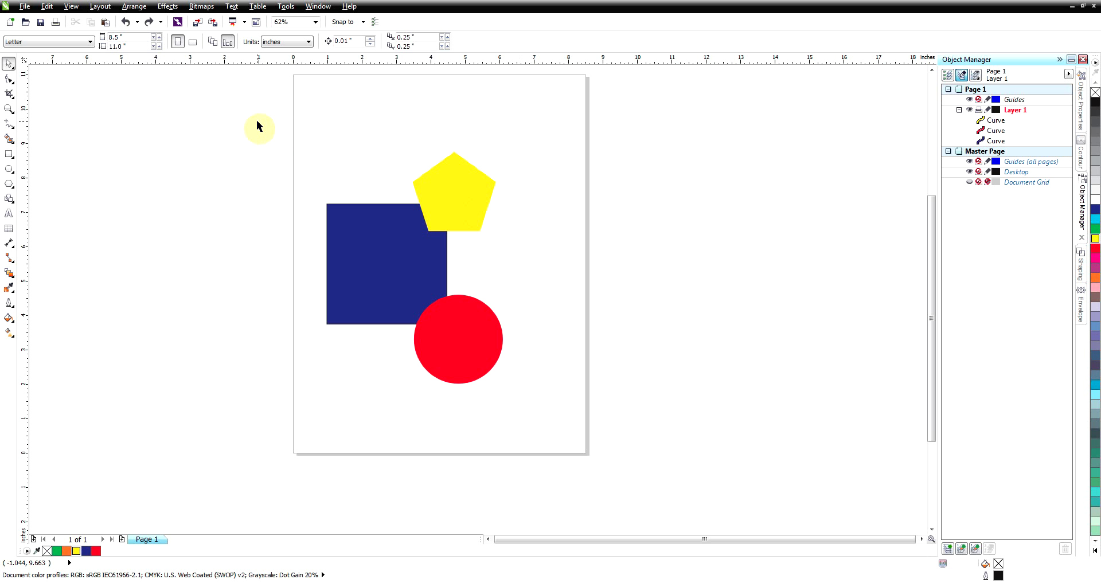
{"action": "left_click_drag", "start_coordinate": [257, 121], "coordinate": [324, 143]}
{"action": "left_click_drag", "start_coordinate": [329, 165], "coordinate": [532, 394]}
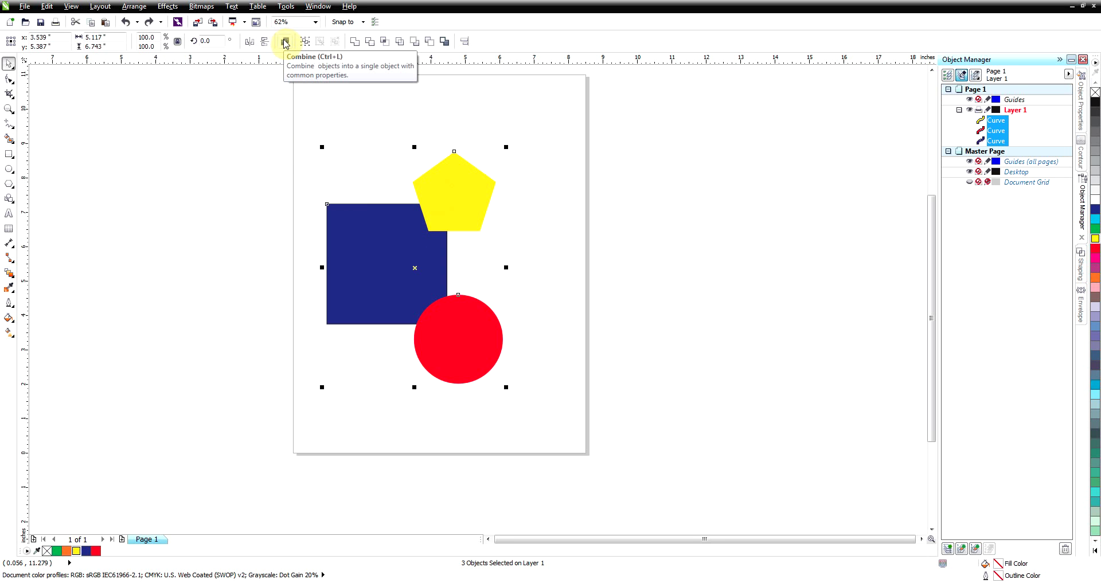
{"action": "right_click", "coordinate": [372, 241]}
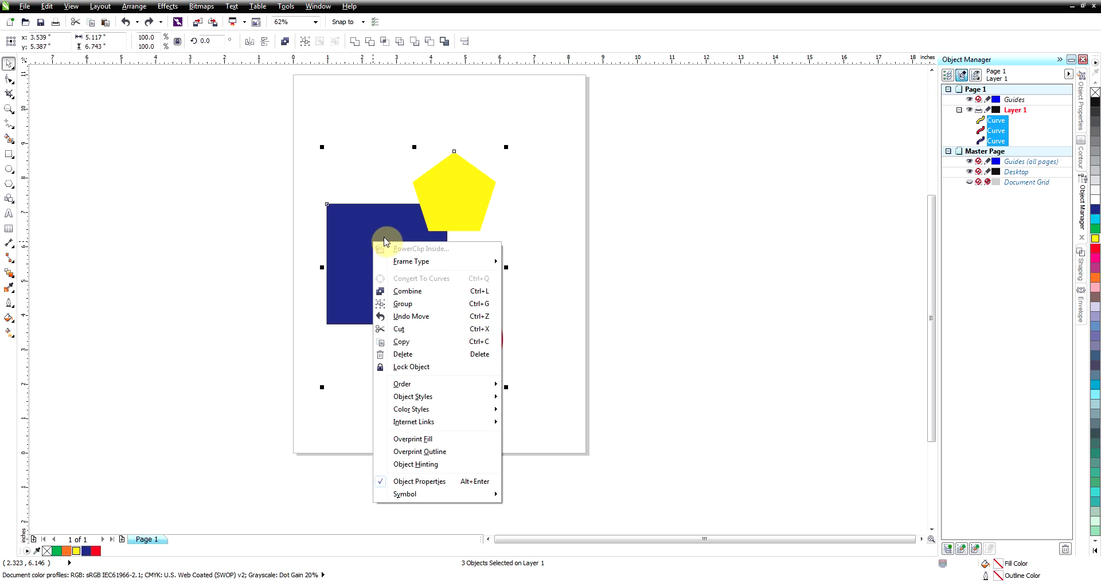
{"action": "left_click", "coordinate": [140, 10]}
{"action": "left_click", "coordinate": [135, 7]}
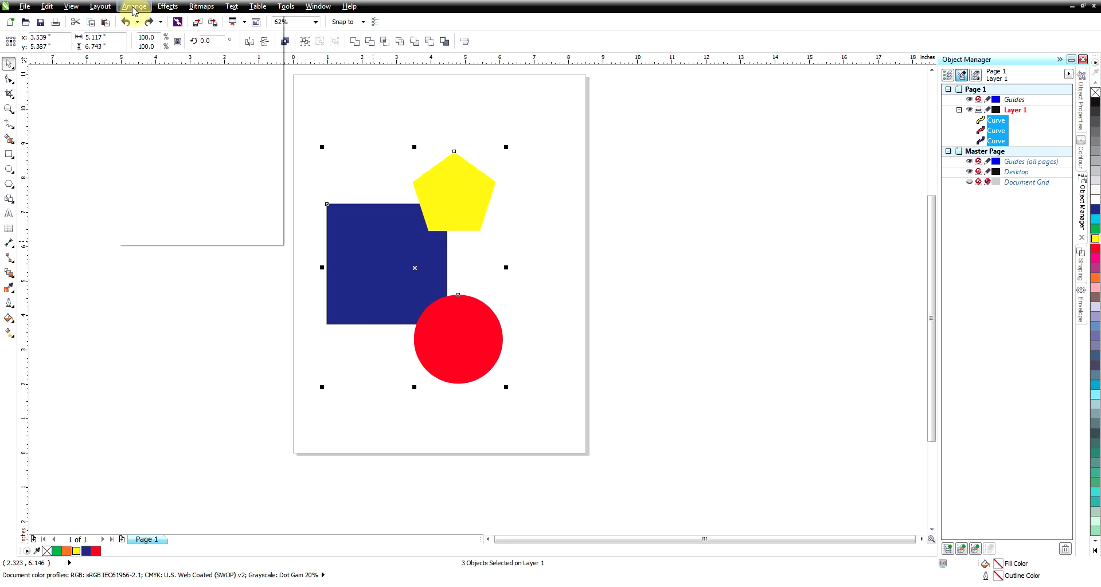
{"action": "left_click", "coordinate": [135, 6]}
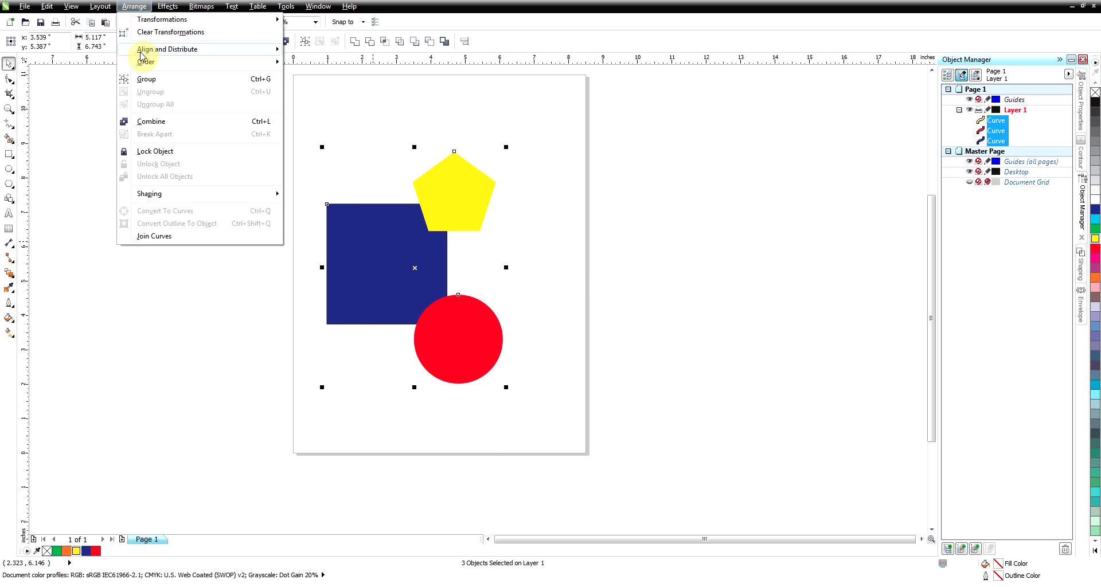
{"action": "left_click", "coordinate": [150, 123]}
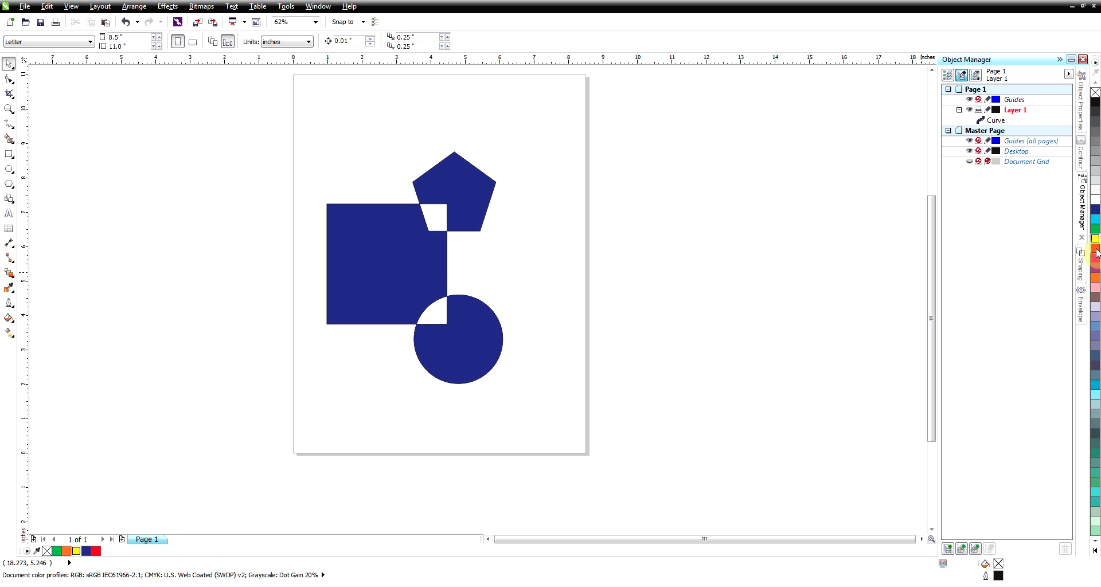
- Draw a large rectangle over the shapes and fill it red
{"action": "left_click", "coordinate": [9, 153]}
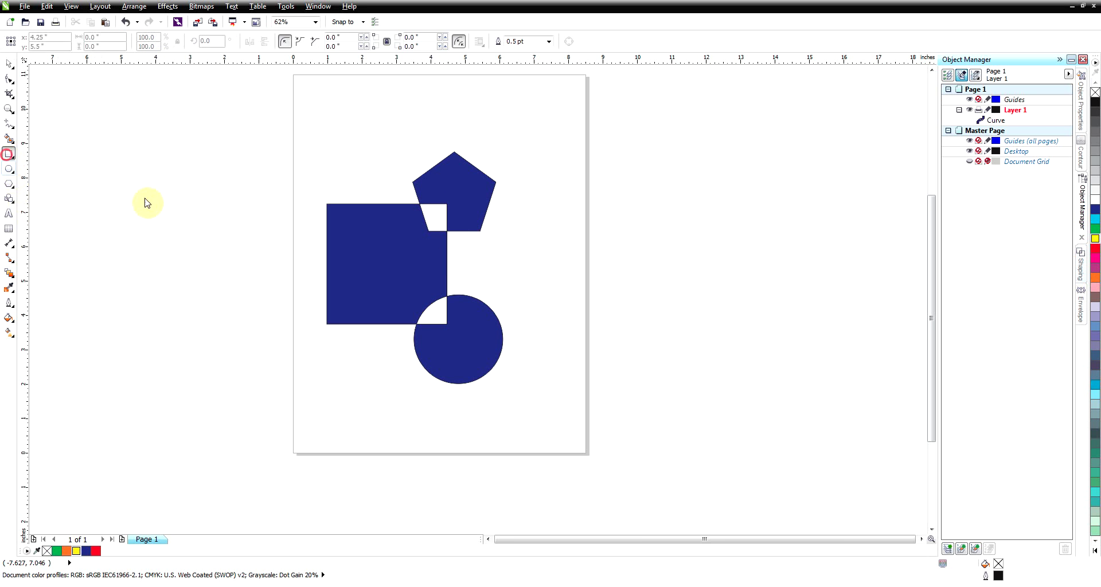
{"action": "mouse_move", "coordinate": [288, 125]}
{"action": "left_mouse_down"}
{"action": "mouse_move", "coordinate": [377, 264]}
{"action": "mouse_move", "coordinate": [594, 443]}
{"action": "left_mouse_up"}
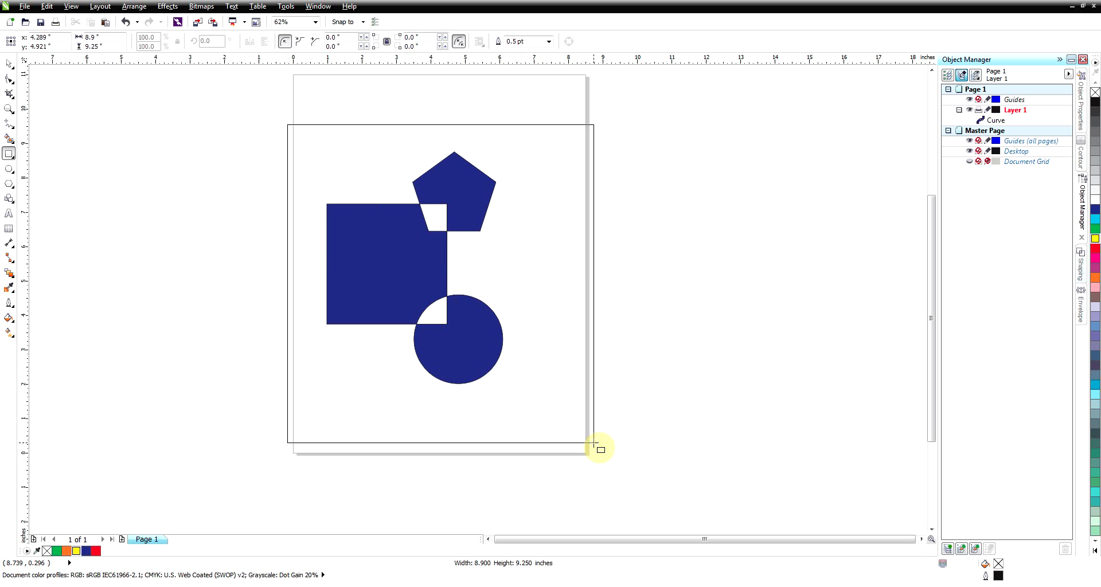
{"action": "left_click", "coordinate": [1095, 248]}
{"action": "left_click_drag", "start_coordinate": [440, 284], "coordinate": [611, 287]}
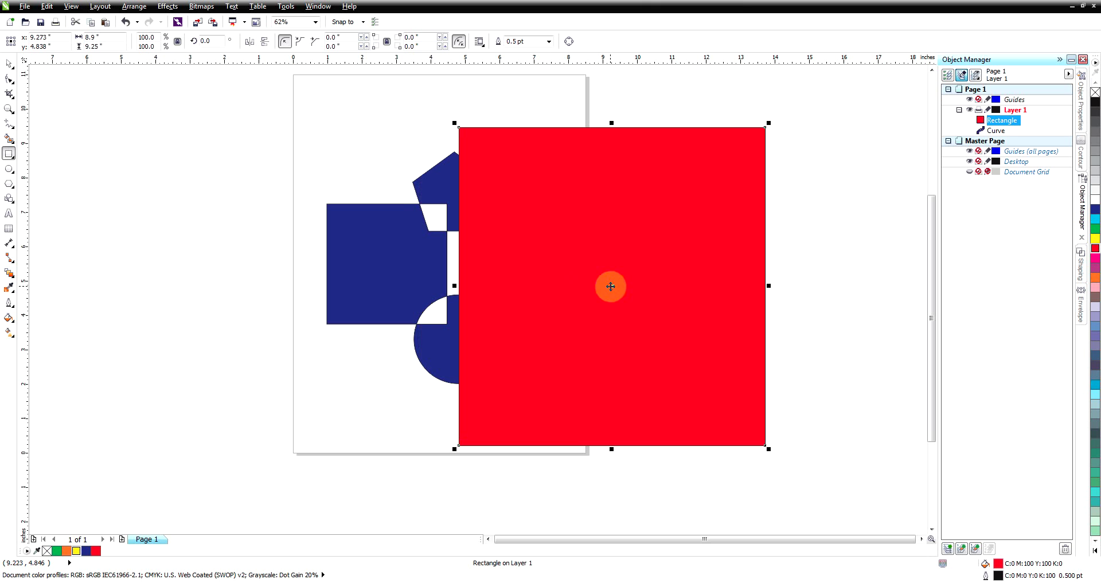
- Send the red rectangle to the back of the layer and move it right past the page edge
{"action": "right_click", "coordinate": [610, 287]}
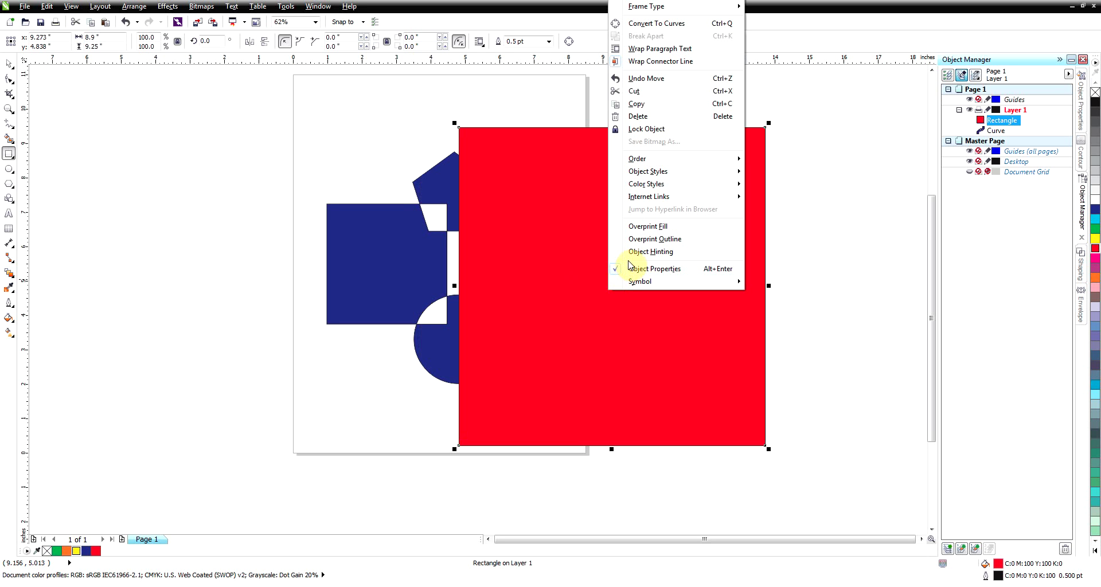
{"action": "mouse_move", "coordinate": [686, 162]}
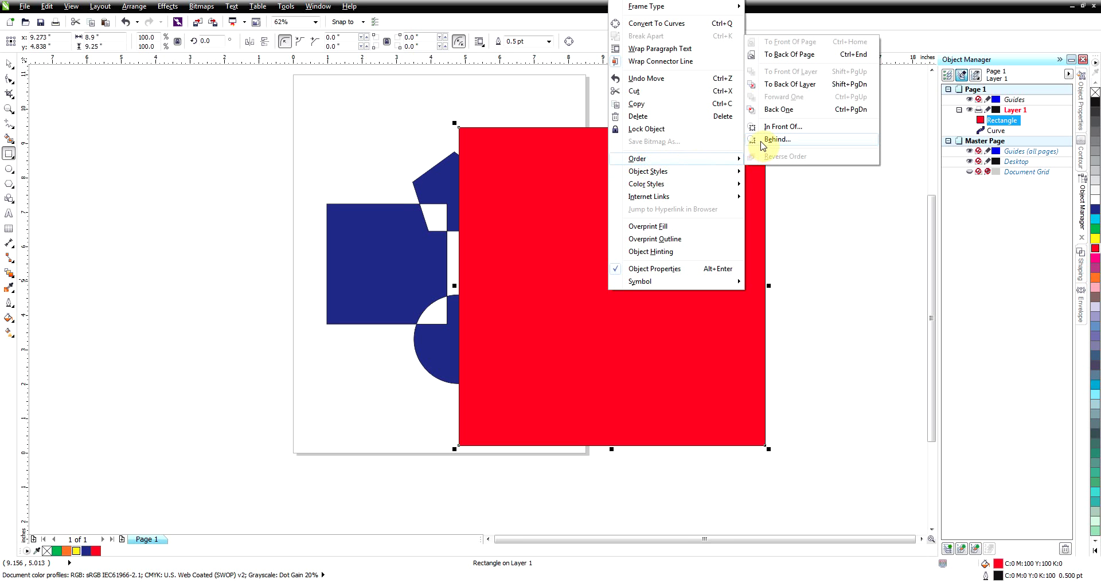
{"action": "left_click", "coordinate": [801, 84]}
{"action": "left_click", "coordinate": [9, 63]}
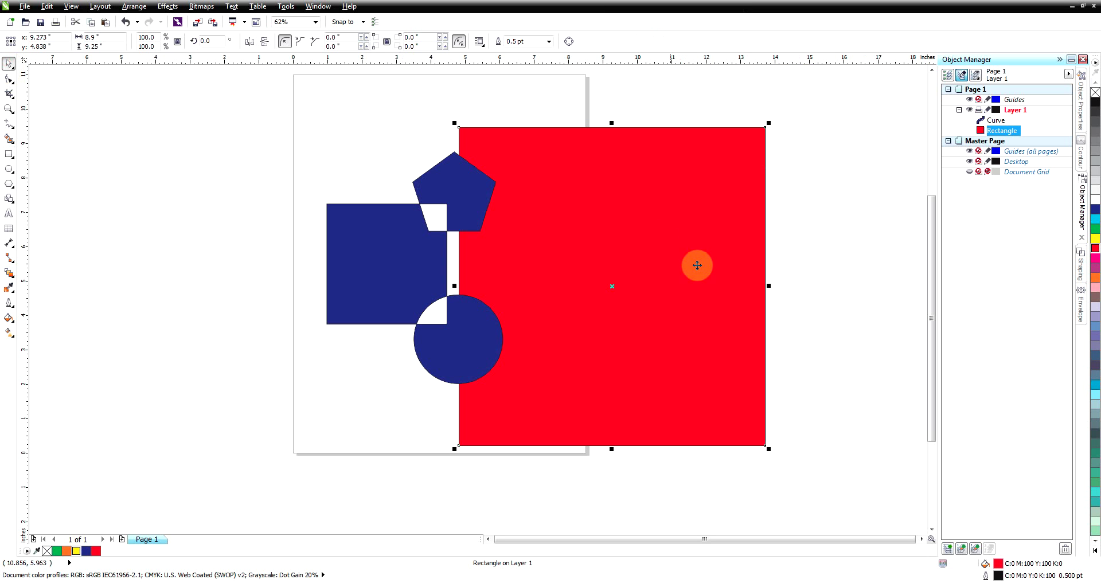
{"action": "left_click_drag", "start_coordinate": [697, 265], "coordinate": [639, 269]}
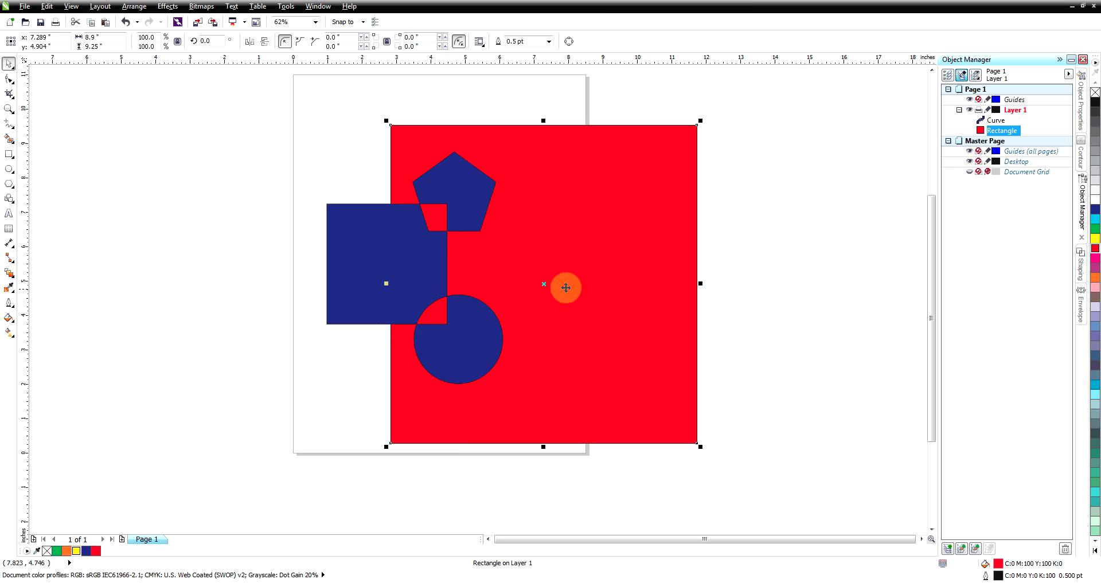
{"action": "mouse_move", "coordinate": [566, 287]}
{"action": "left_mouse_down"}
{"action": "mouse_move", "coordinate": [644, 290]}
{"action": "mouse_move", "coordinate": [556, 290]}
{"action": "left_mouse_up"}
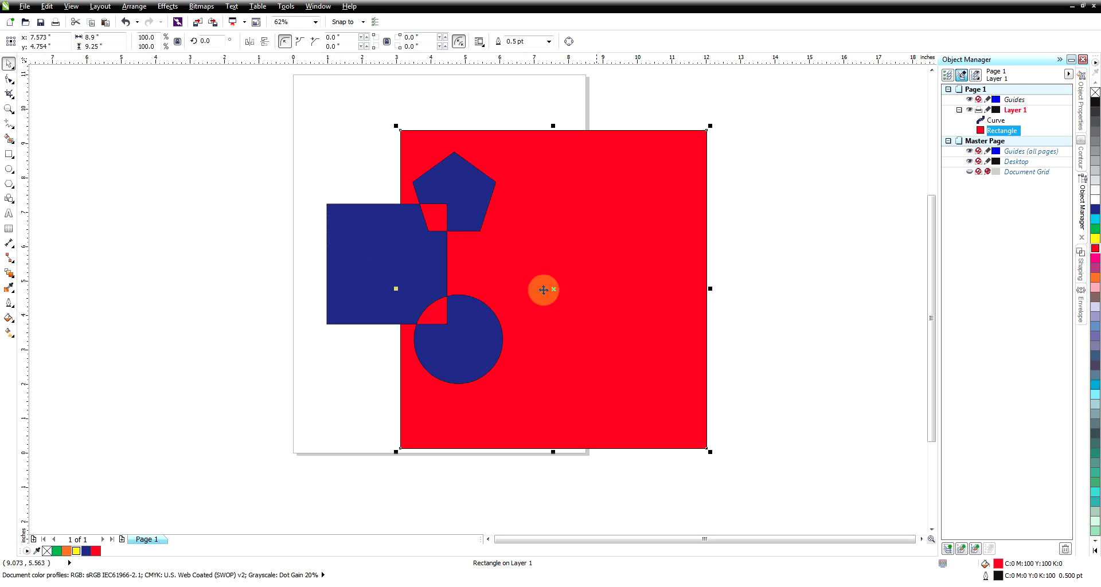
{"action": "left_click_drag", "start_coordinate": [567, 267], "coordinate": [765, 268]}
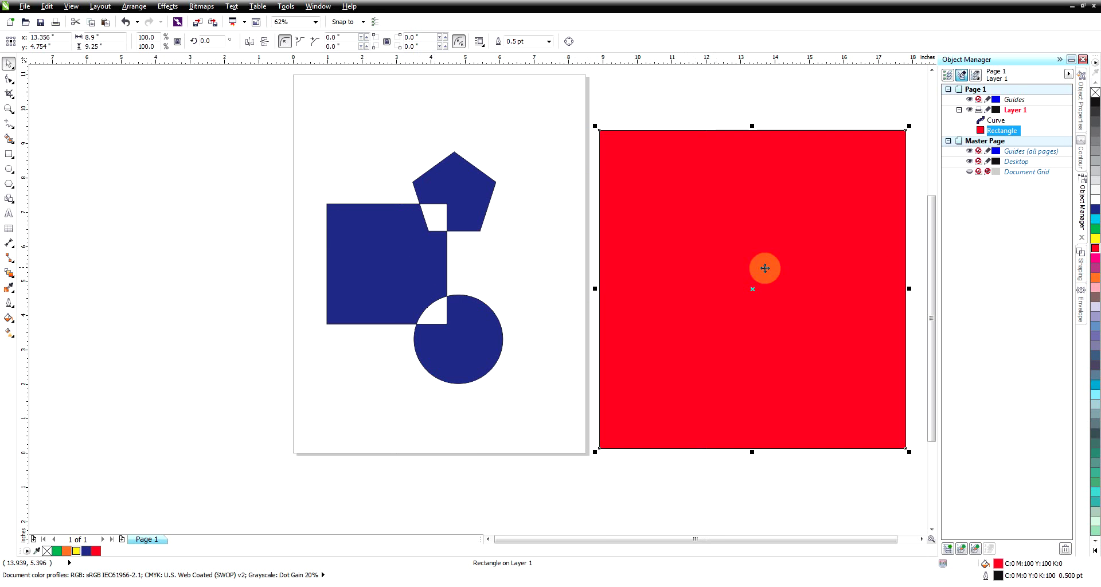
- Break the combined navy curve apart into separate pieces
{"action": "left_click", "coordinate": [462, 222]}
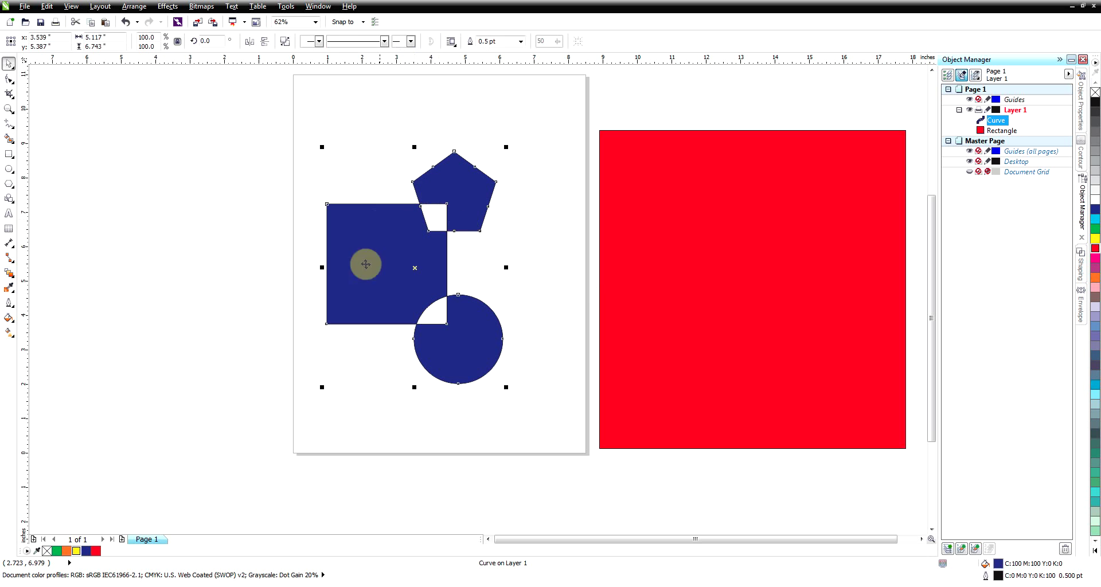
{"action": "left_click", "coordinate": [285, 42]}
{"action": "left_click", "coordinate": [142, 234]}
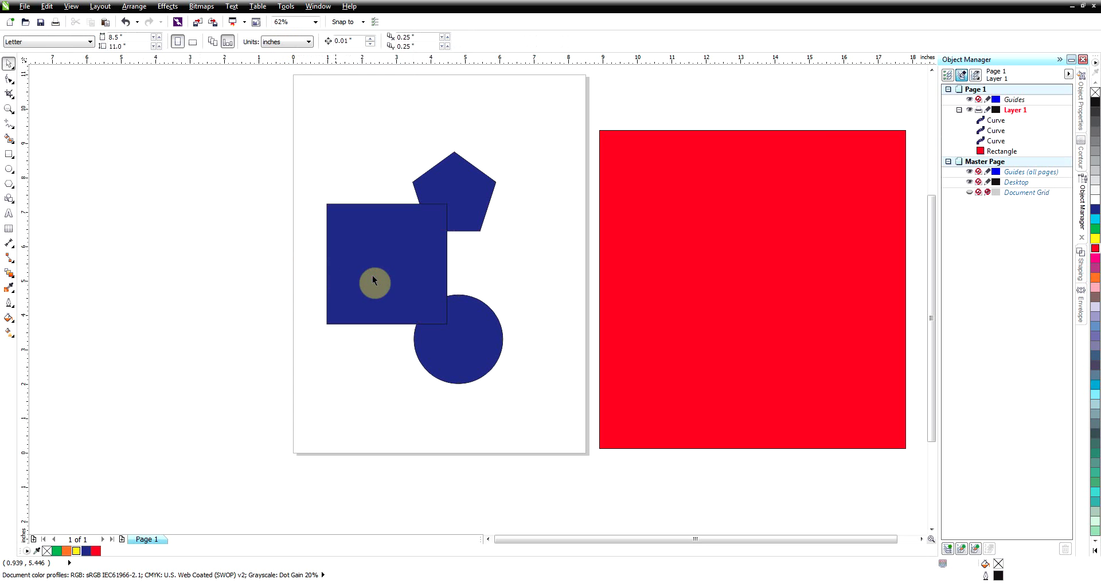
- Spread the square, pentagon and circle slightly apart from each other
{"action": "mouse_move", "coordinate": [373, 276]}
{"action": "left_mouse_down"}
{"action": "mouse_move", "coordinate": [312, 276]}
{"action": "mouse_move", "coordinate": [317, 256]}
{"action": "mouse_move", "coordinate": [328, 299]}
{"action": "mouse_move", "coordinate": [352, 268]}
{"action": "left_mouse_up"}
{"action": "left_click", "coordinate": [457, 203]}
{"action": "mouse_move", "coordinate": [457, 204]}
{"action": "left_mouse_down"}
{"action": "mouse_move", "coordinate": [459, 217]}
{"action": "mouse_move", "coordinate": [463, 206]}
{"action": "left_mouse_up"}
{"action": "left_click_drag", "start_coordinate": [448, 347], "coordinate": [441, 358]}
{"action": "left_click_drag", "start_coordinate": [454, 204], "coordinate": [446, 197]}
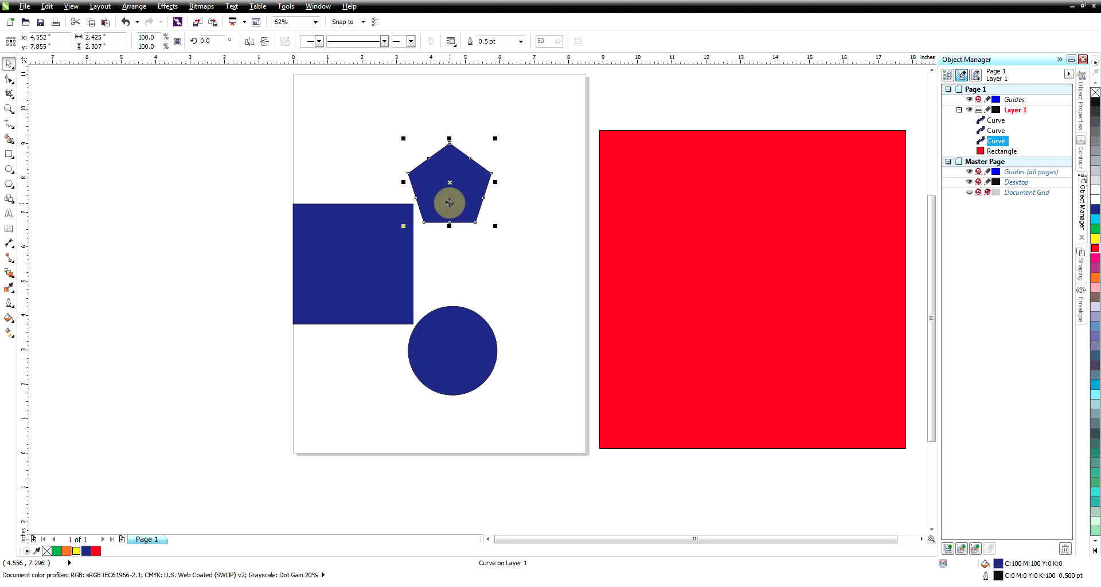
{"action": "left_click", "coordinate": [440, 327]}
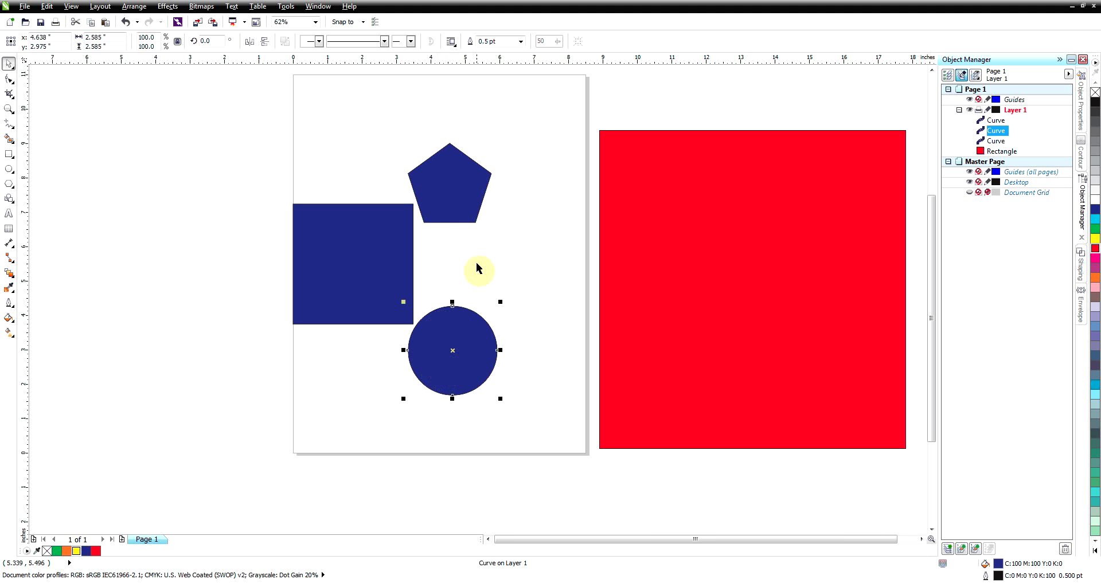
- Move the circle onto the square and fill it yellow
{"action": "left_click_drag", "start_coordinate": [448, 351], "coordinate": [469, 358]}
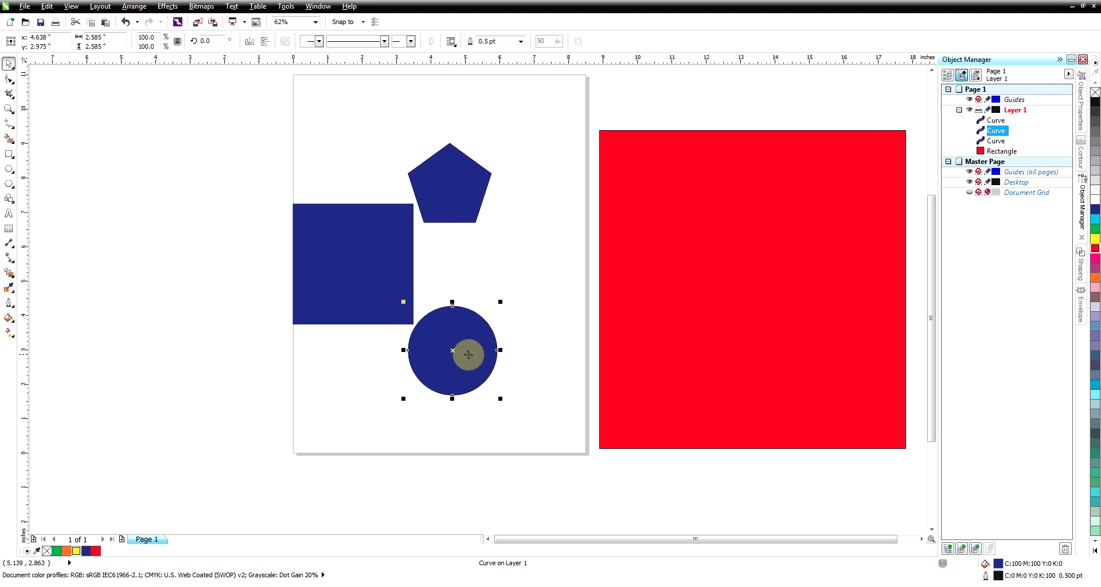
{"action": "left_click_drag", "start_coordinate": [462, 357], "coordinate": [367, 266]}
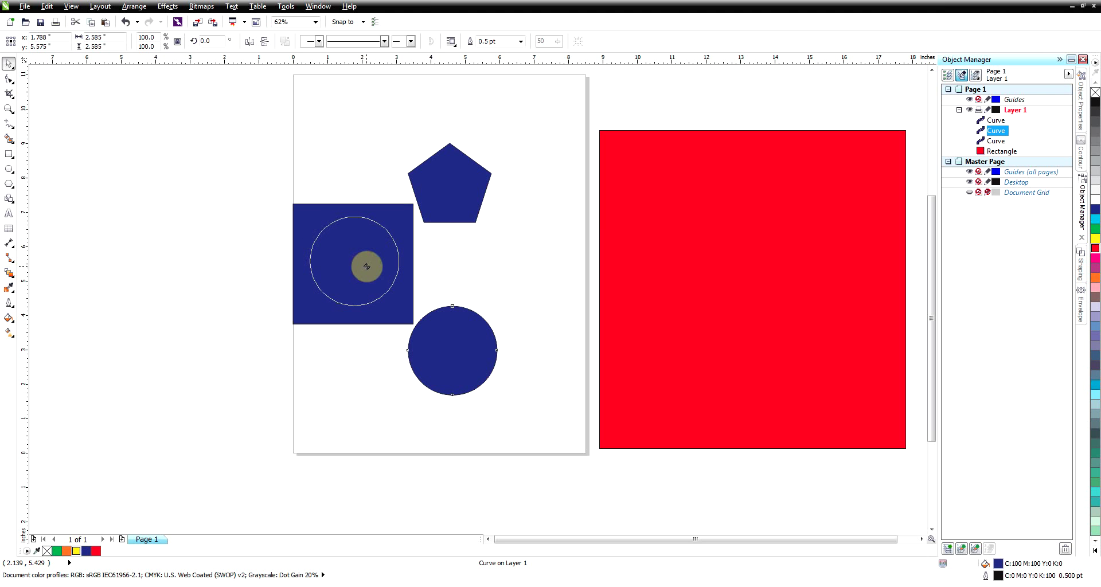
{"action": "left_click_drag", "start_coordinate": [366, 266], "coordinate": [366, 267]}
{"action": "left_click", "coordinate": [1095, 239]}
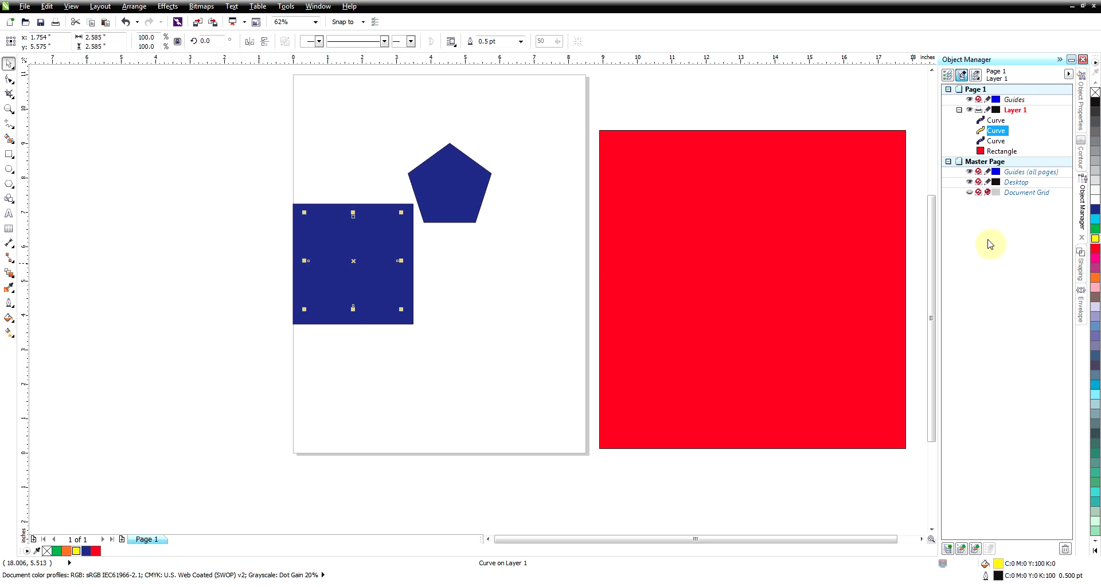
- Send the navy square to the back of the layer, behind the circle
{"action": "left_click", "coordinate": [410, 278]}
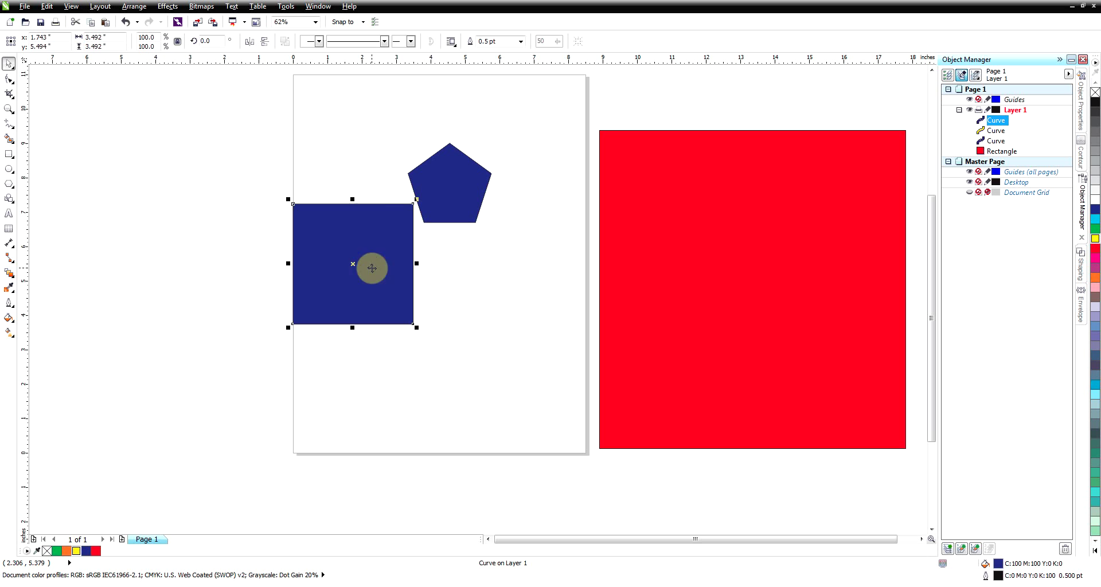
{"action": "left_click_drag", "start_coordinate": [372, 268], "coordinate": [428, 287]}
{"action": "right_click", "coordinate": [428, 286]}
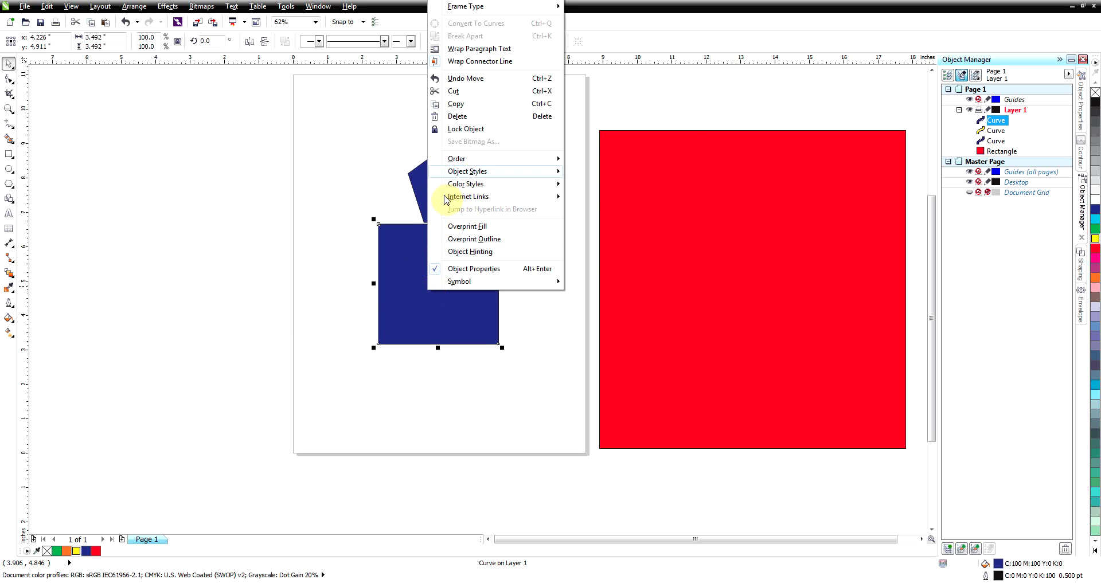
{"action": "mouse_move", "coordinate": [494, 165]}
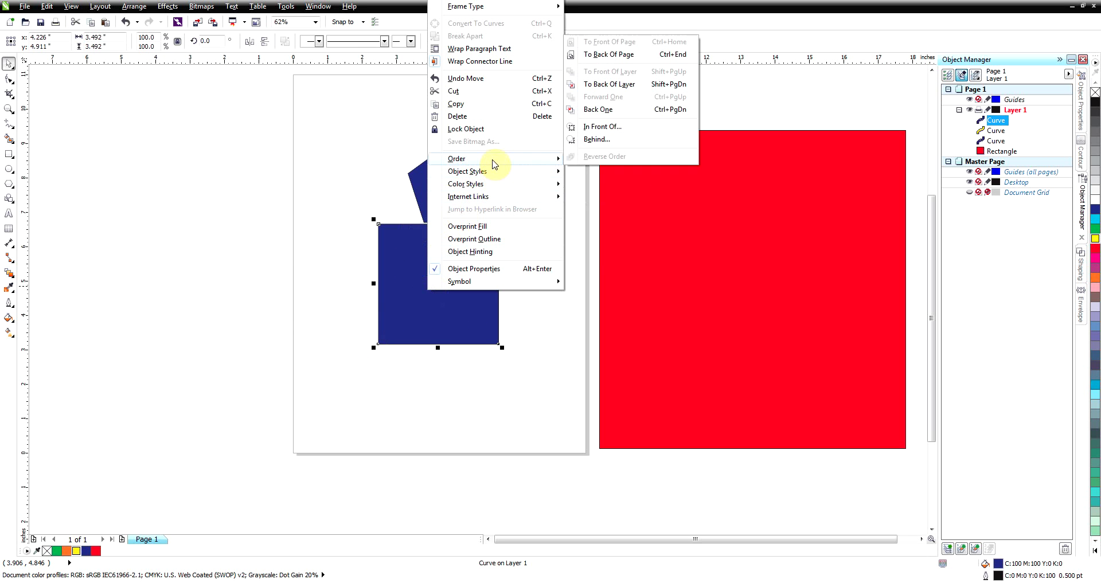
{"action": "left_click", "coordinate": [617, 88]}
- Centre the yellow circle on the square and move the pentagon up out of the way
{"action": "left_click", "coordinate": [519, 300]}
{"action": "left_click", "coordinate": [439, 283]}
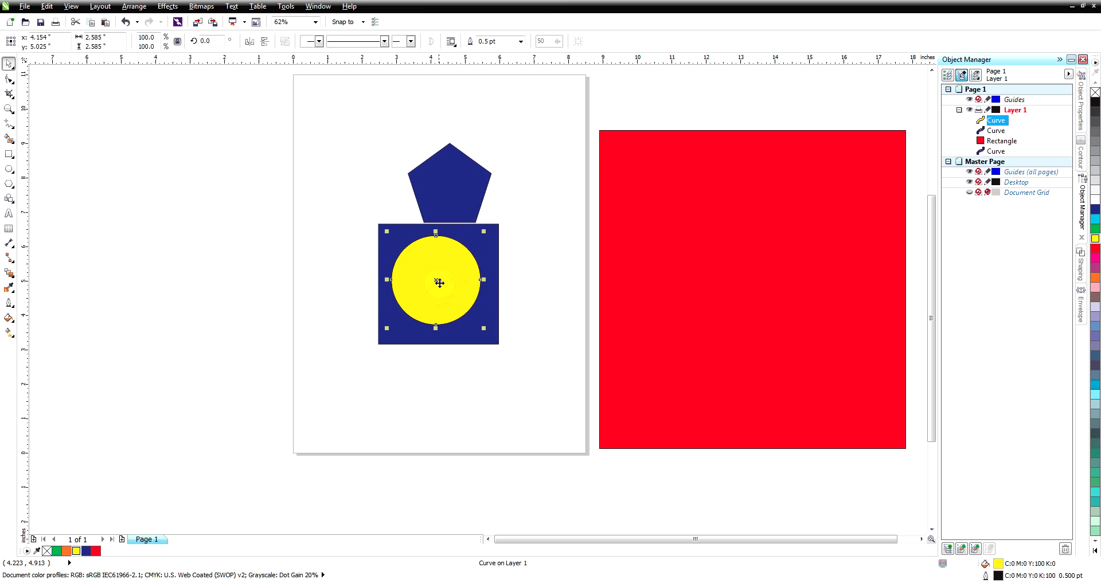
{"action": "left_click_drag", "start_coordinate": [439, 283], "coordinate": [444, 286]}
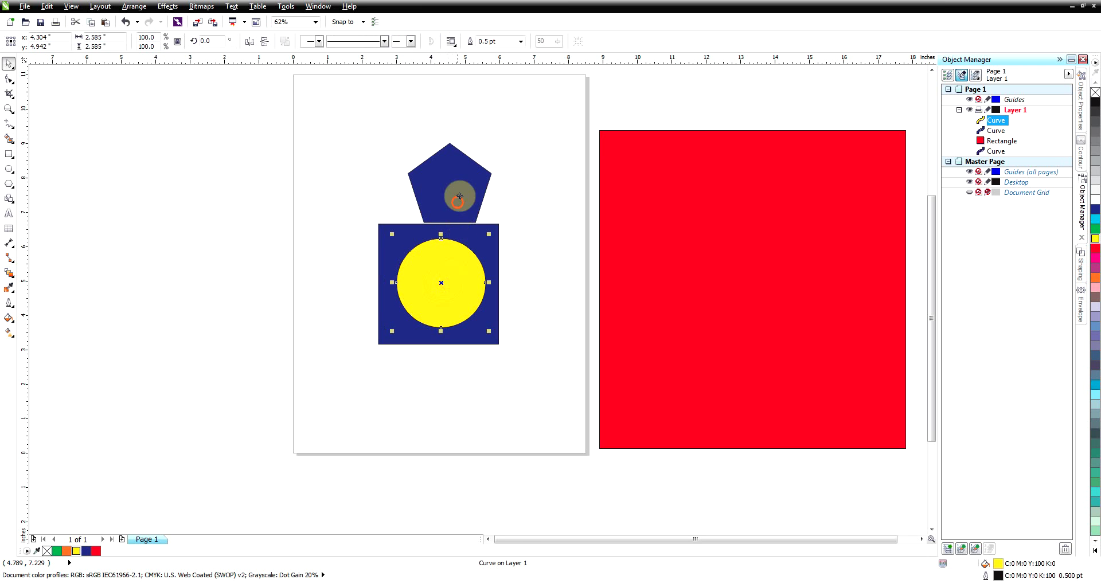
{"action": "left_click_drag", "start_coordinate": [459, 196], "coordinate": [496, 143]}
- Marquee-select the square and circle and combine them into one holed square
{"action": "left_click_drag", "start_coordinate": [344, 201], "coordinate": [531, 396]}
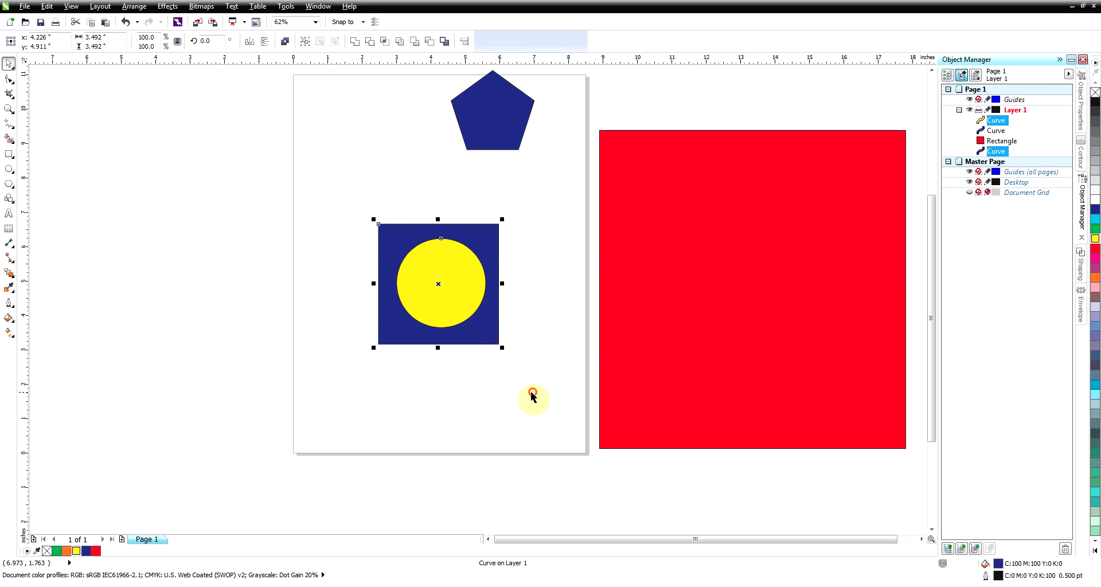
{"action": "left_click", "coordinate": [286, 43]}
{"action": "left_click", "coordinate": [319, 210]}
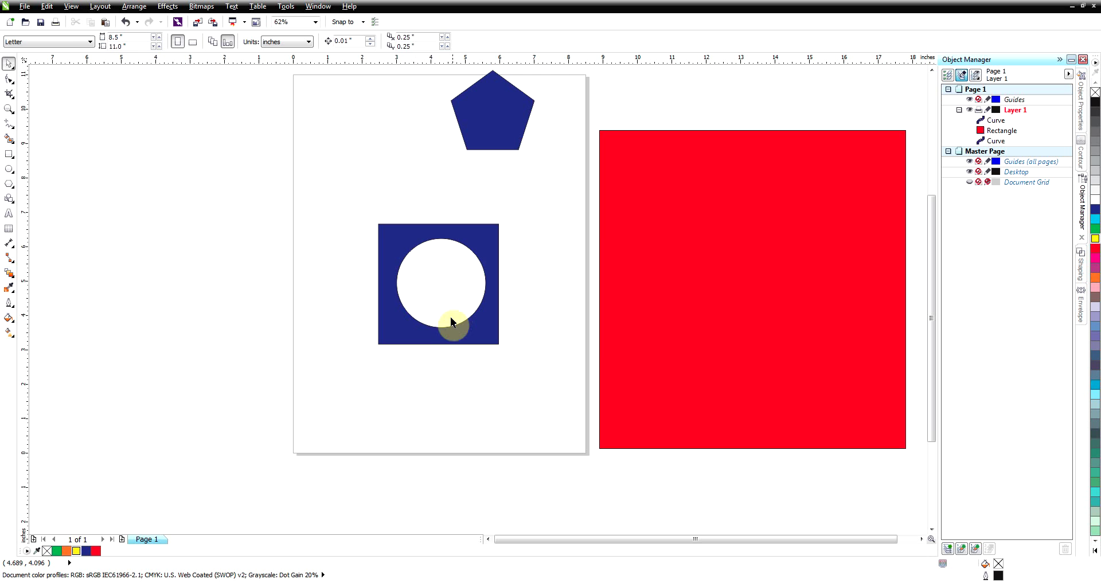
- Test the hole over the red rectangle, send the rectangle back, and return the square to the page
{"action": "left_click_drag", "start_coordinate": [480, 333], "coordinate": [635, 339]}
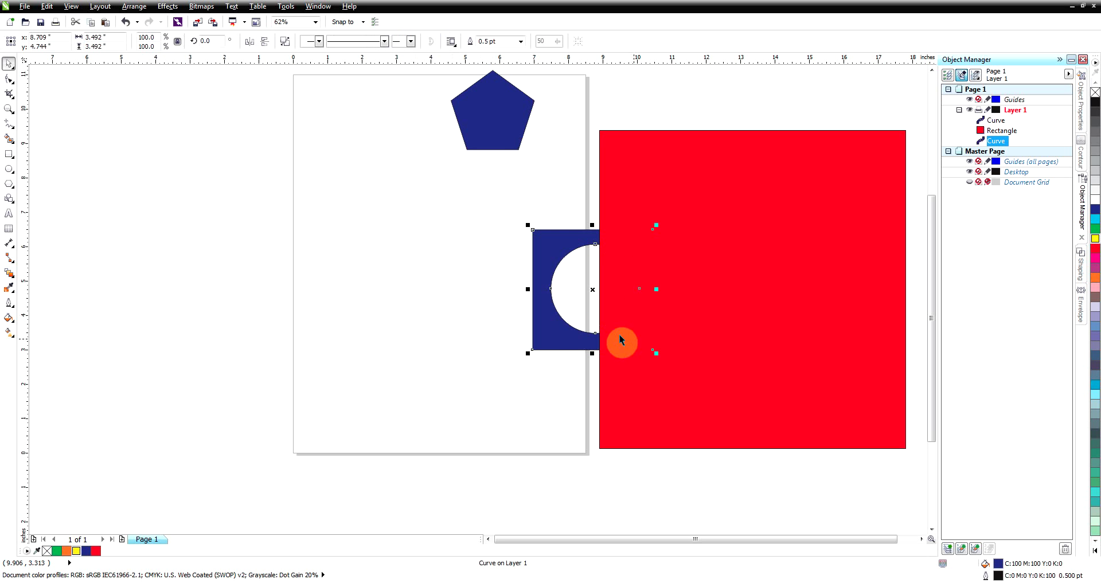
{"action": "left_click", "coordinate": [727, 344]}
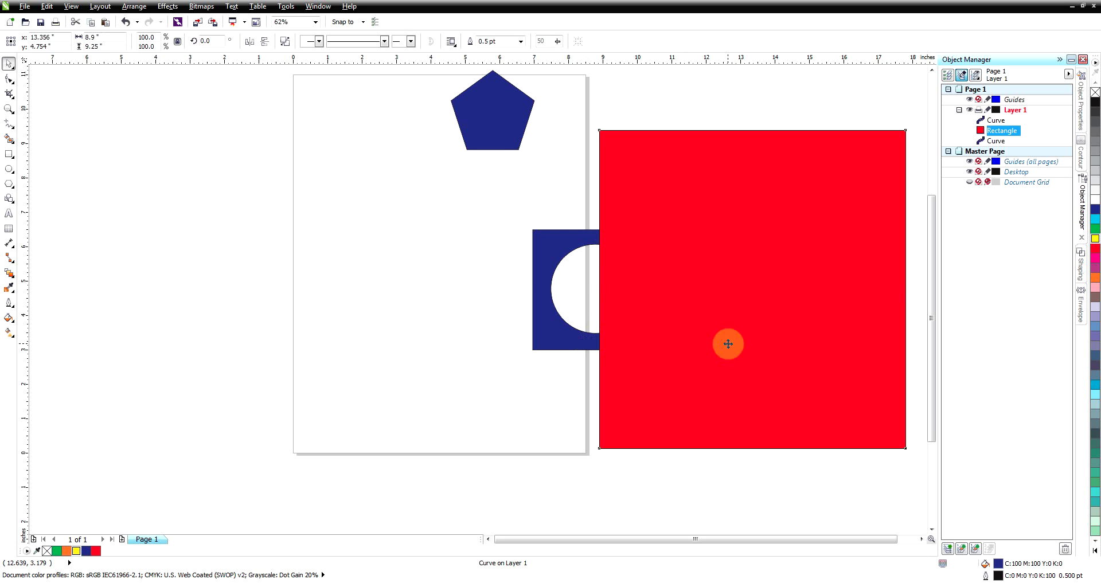
{"action": "key", "text": "shift+Page_Down"}
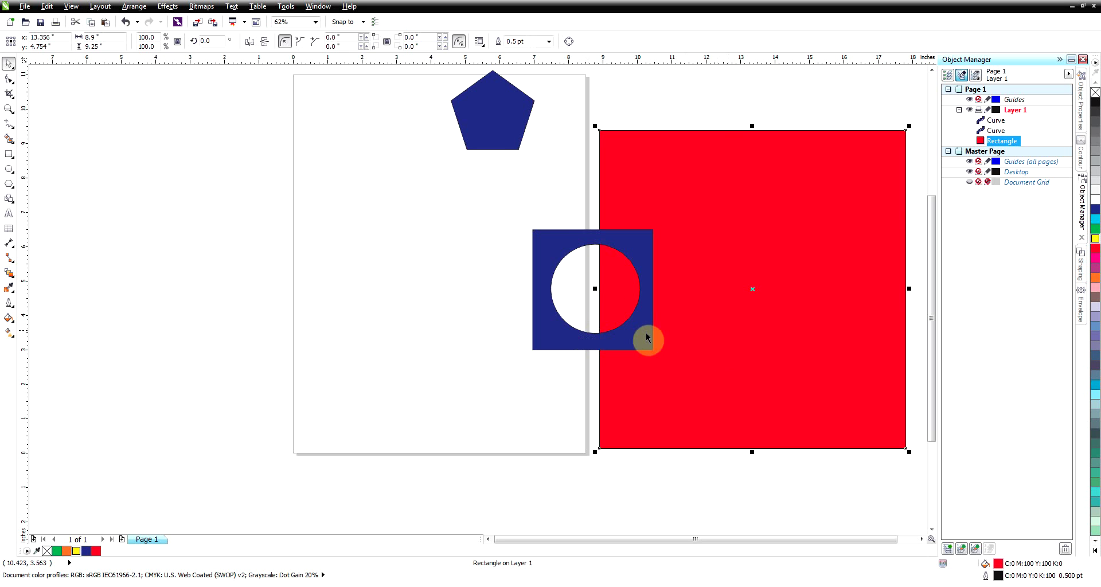
{"action": "left_click_drag", "start_coordinate": [652, 333], "coordinate": [552, 353]}
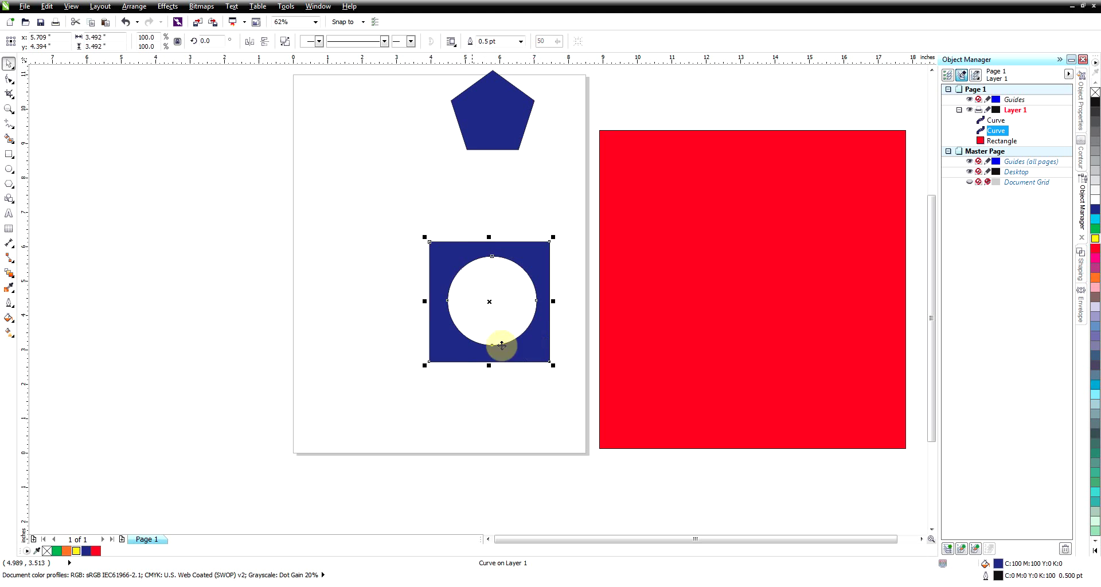
- Fill the pentagon yellow, place and enlarge it over the square, and send it behind
{"action": "left_click", "coordinate": [492, 138]}
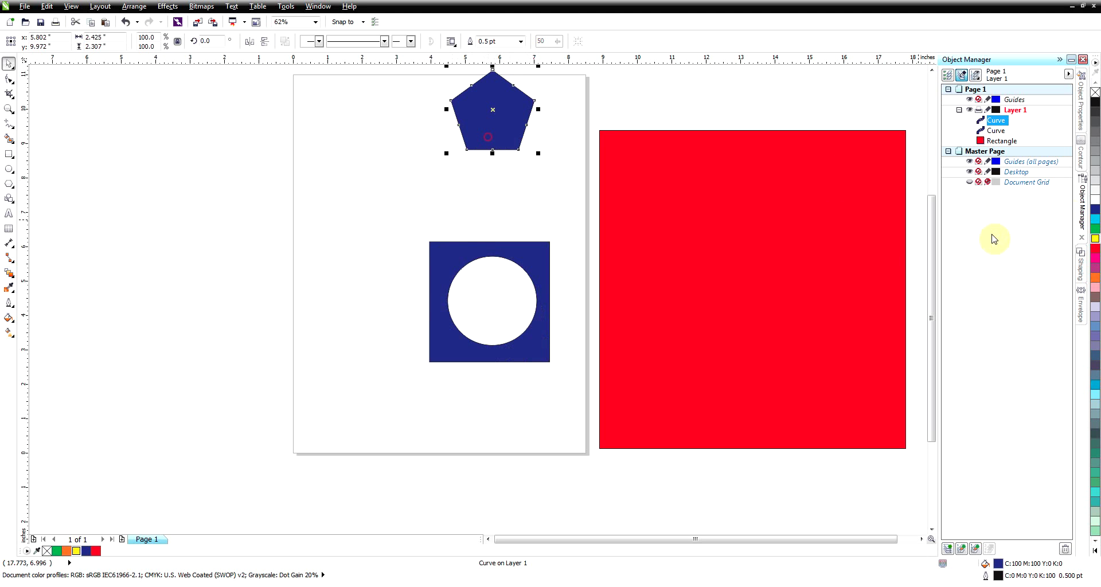
{"action": "left_click", "coordinate": [1095, 239]}
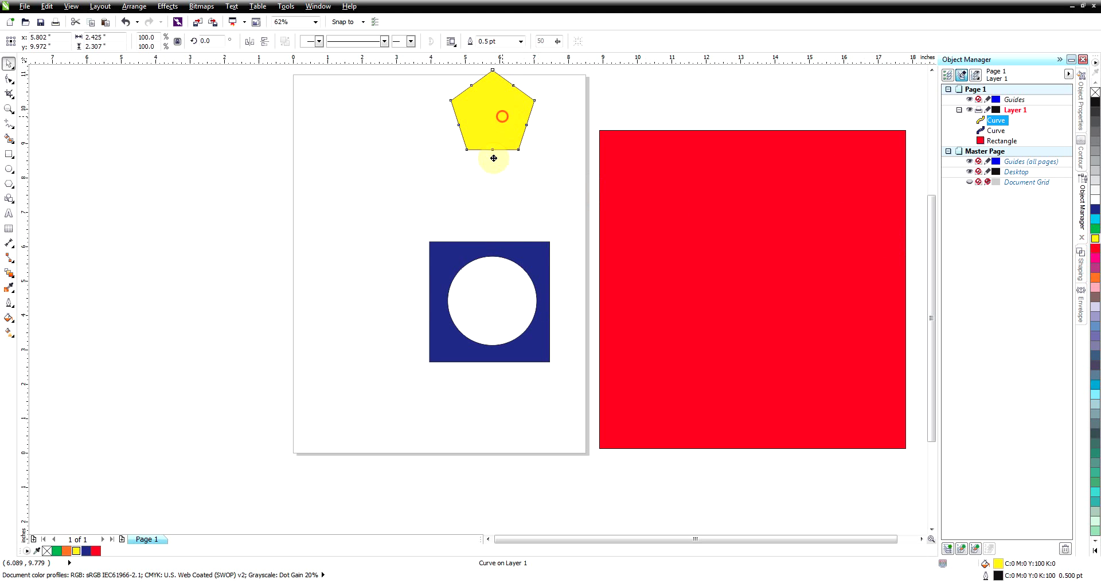
{"action": "left_click_drag", "start_coordinate": [503, 115], "coordinate": [499, 302]}
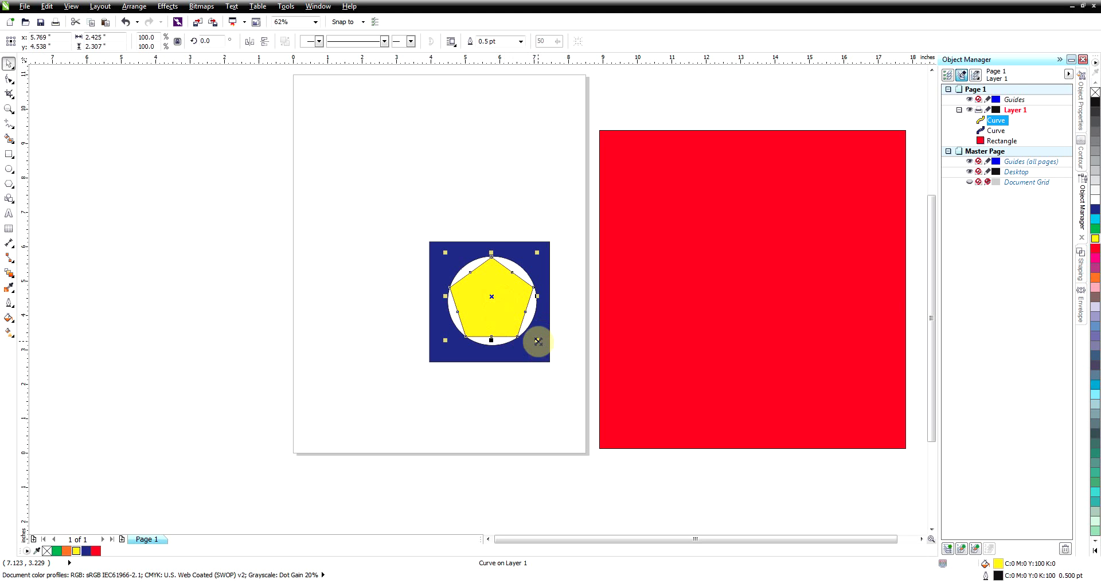
{"action": "left_click_drag", "start_coordinate": [537, 340], "coordinate": [552, 355]}
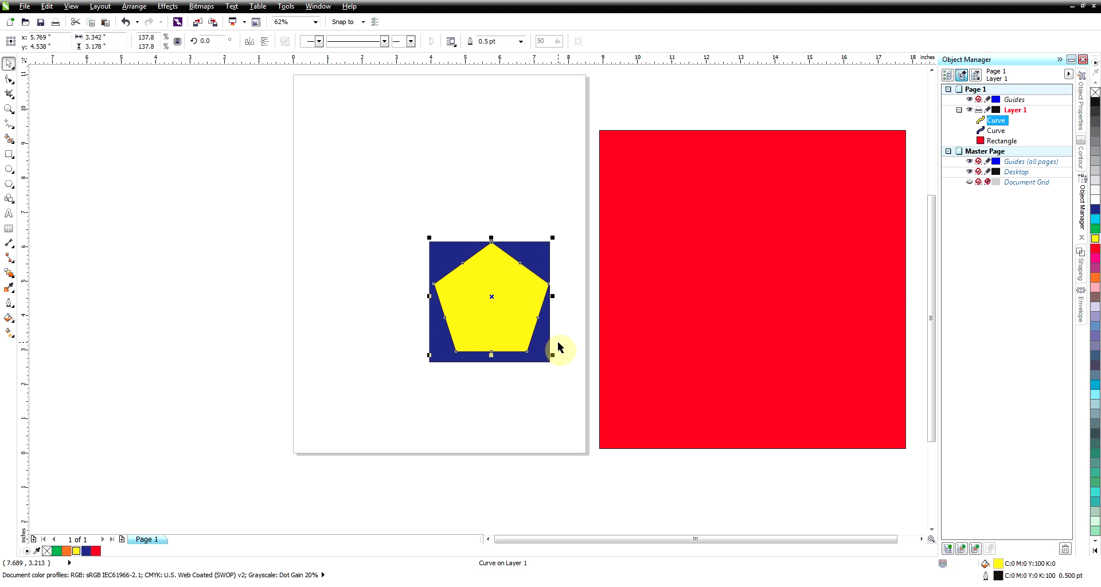
{"action": "key", "text": "shift+Page_Down"}
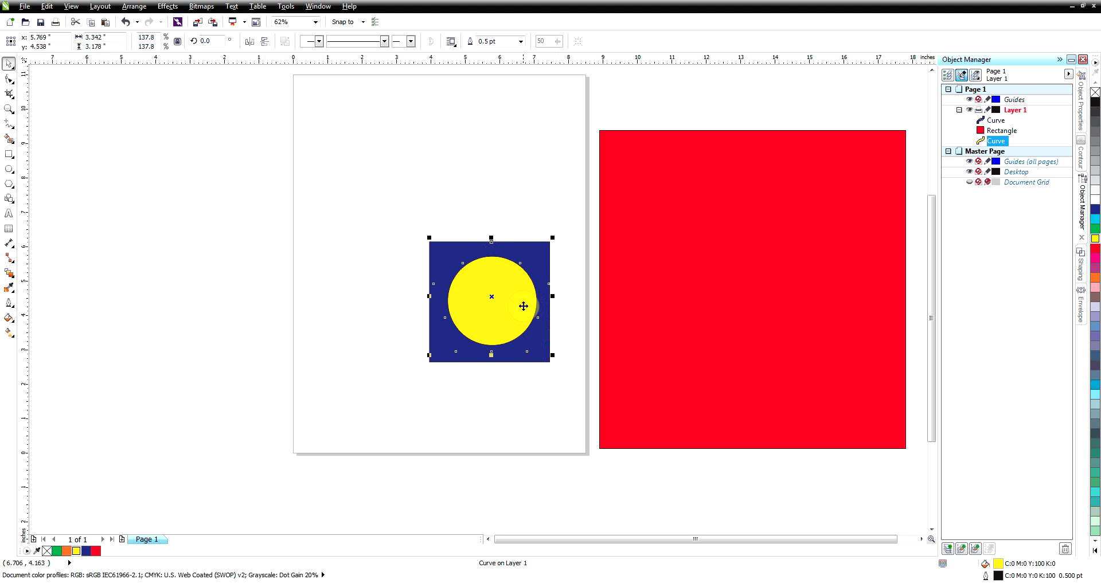
- Briefly try node editing on the holed square, then nudge it slightly left
{"action": "left_click", "coordinate": [539, 257]}
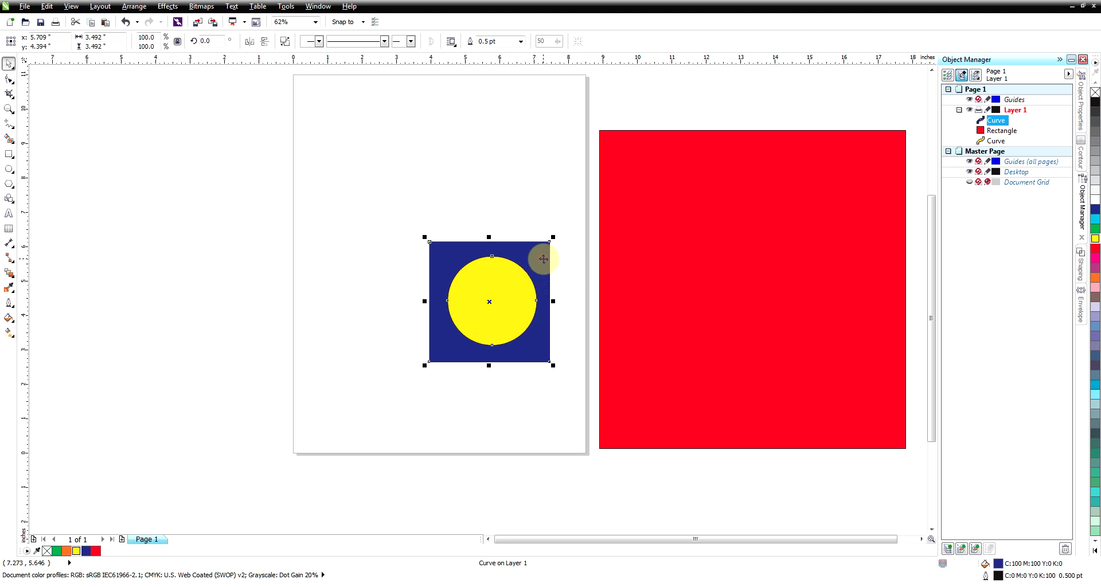
{"action": "key", "text": "F10"}
{"action": "left_click", "coordinate": [504, 255]}
{"action": "left_click", "coordinate": [9, 65]}
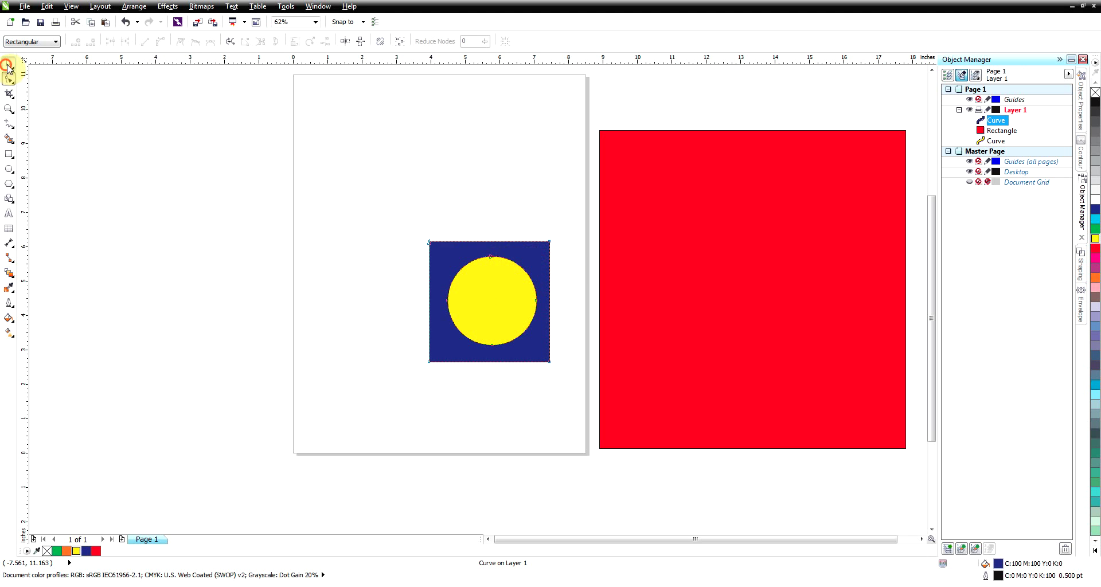
{"action": "left_click", "coordinate": [123, 123]}
{"action": "mouse_move", "coordinate": [448, 255]}
{"action": "left_mouse_down"}
{"action": "mouse_move", "coordinate": [314, 192]}
{"action": "mouse_move", "coordinate": [448, 251]}
{"action": "mouse_move", "coordinate": [441, 256]}
{"action": "left_mouse_up"}
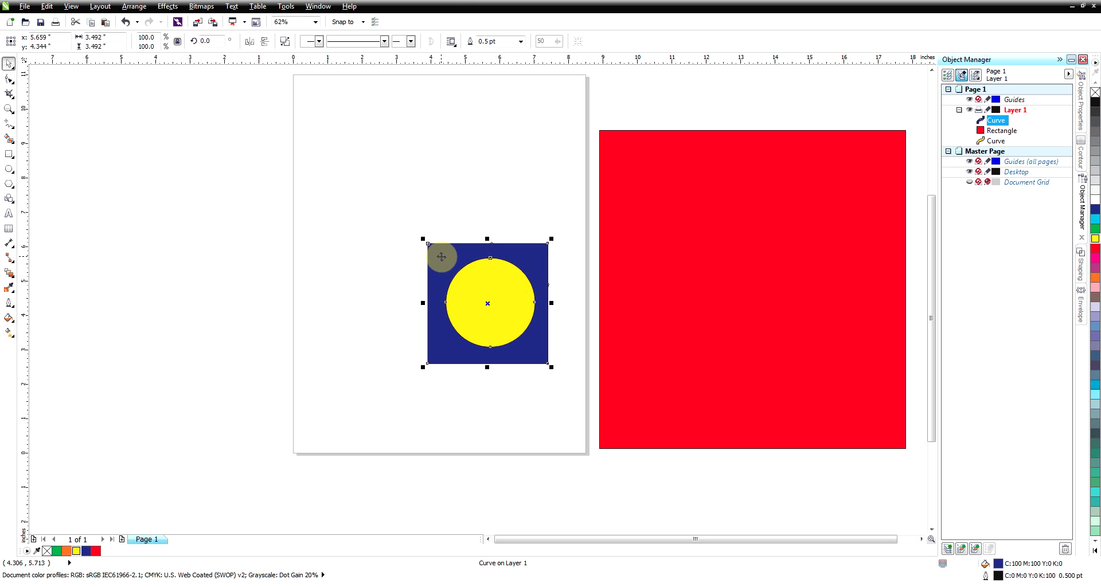
- Move the holed square left, break it apart, and pull the square and circle away from each other
{"action": "left_click_drag", "start_coordinate": [441, 257], "coordinate": [275, 204]}
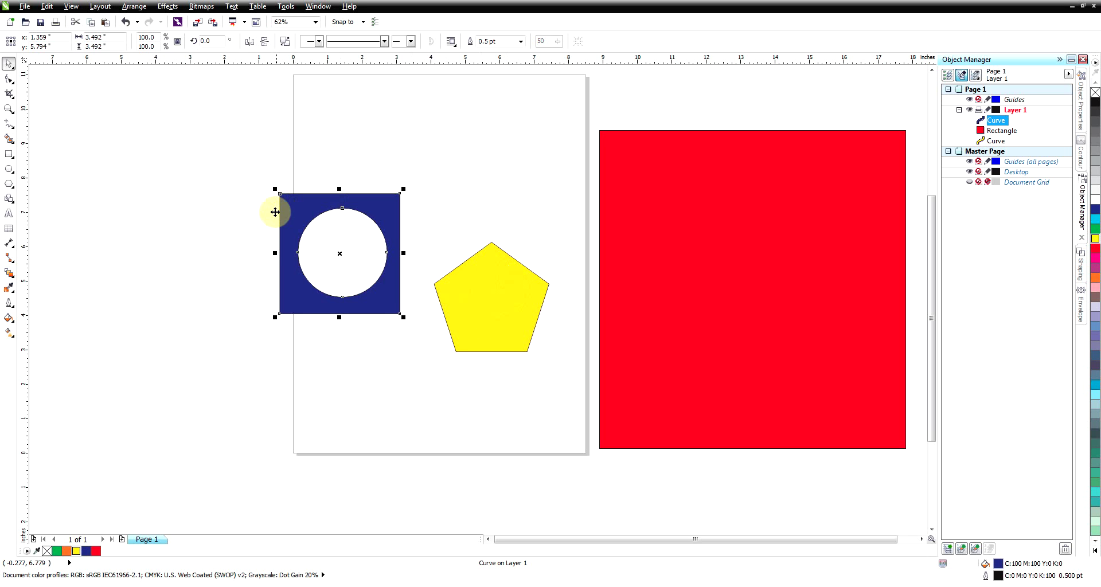
{"action": "left_click", "coordinate": [285, 41]}
{"action": "left_click_drag", "start_coordinate": [393, 217], "coordinate": [492, 138]}
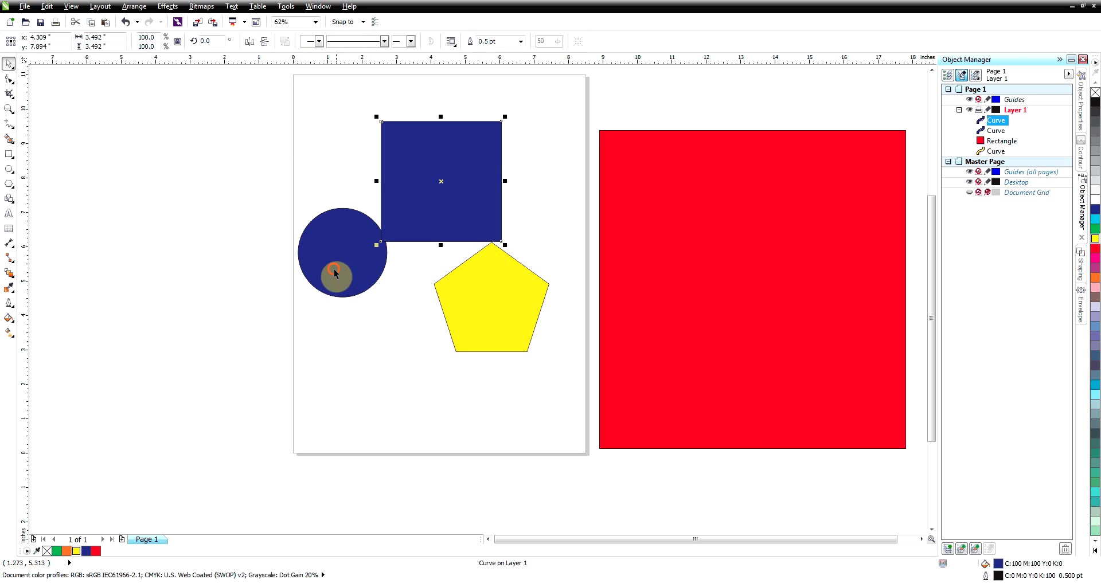
{"action": "left_click_drag", "start_coordinate": [336, 274], "coordinate": [351, 332]}
- Fine-tune the positions so the navy square sits above the circle beside the yellow pentagon
{"action": "left_click_drag", "start_coordinate": [442, 214], "coordinate": [421, 213]}
{"action": "left_click", "coordinate": [486, 310]}
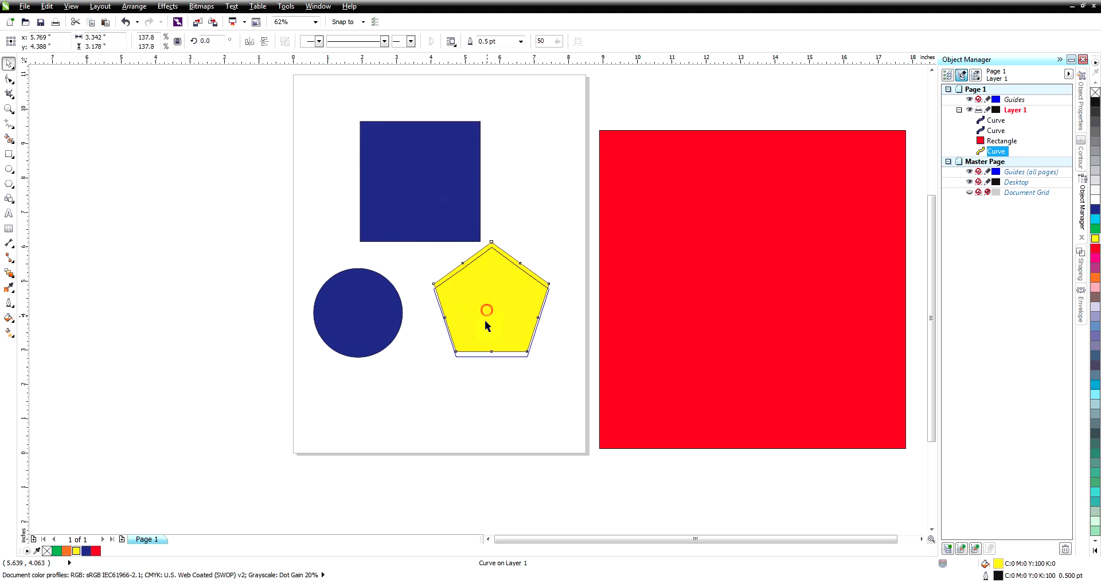
{"action": "left_click_drag", "start_coordinate": [486, 326], "coordinate": [480, 322]}
{"action": "left_click_drag", "start_coordinate": [359, 321], "coordinate": [361, 334]}
{"action": "left_click", "coordinate": [464, 287]}
{"action": "mouse_move", "coordinate": [419, 227]}
{"action": "left_mouse_down"}
{"action": "mouse_move", "coordinate": [421, 248]}
{"action": "mouse_move", "coordinate": [407, 242]}
{"action": "left_mouse_up"}
{"action": "left_click_drag", "start_coordinate": [480, 316], "coordinate": [476, 324]}
{"action": "left_click_drag", "start_coordinate": [391, 335], "coordinate": [391, 329]}
{"action": "left_click_drag", "start_coordinate": [418, 250], "coordinate": [414, 254]}
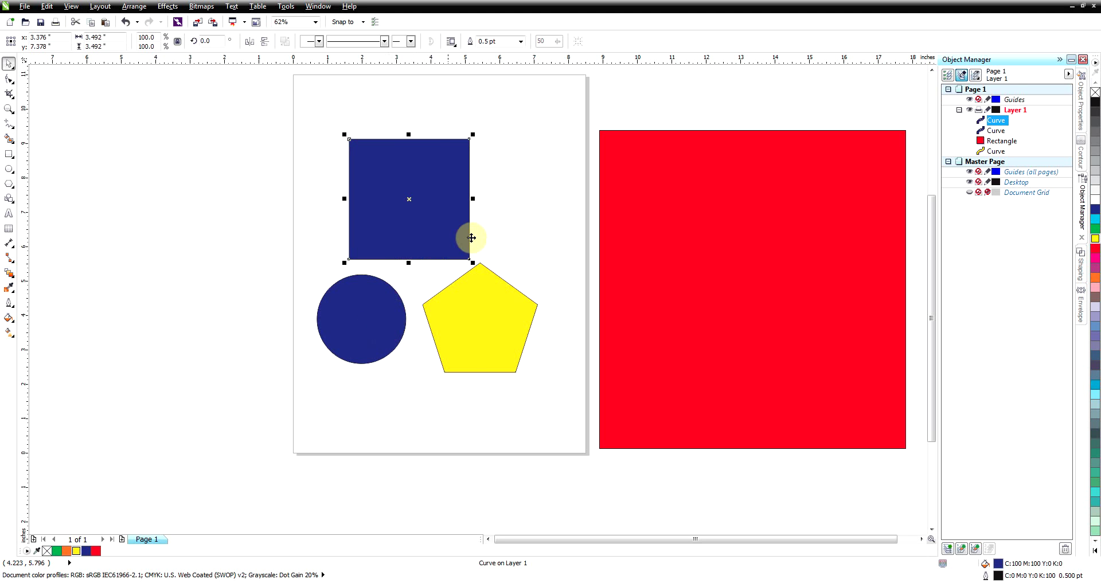